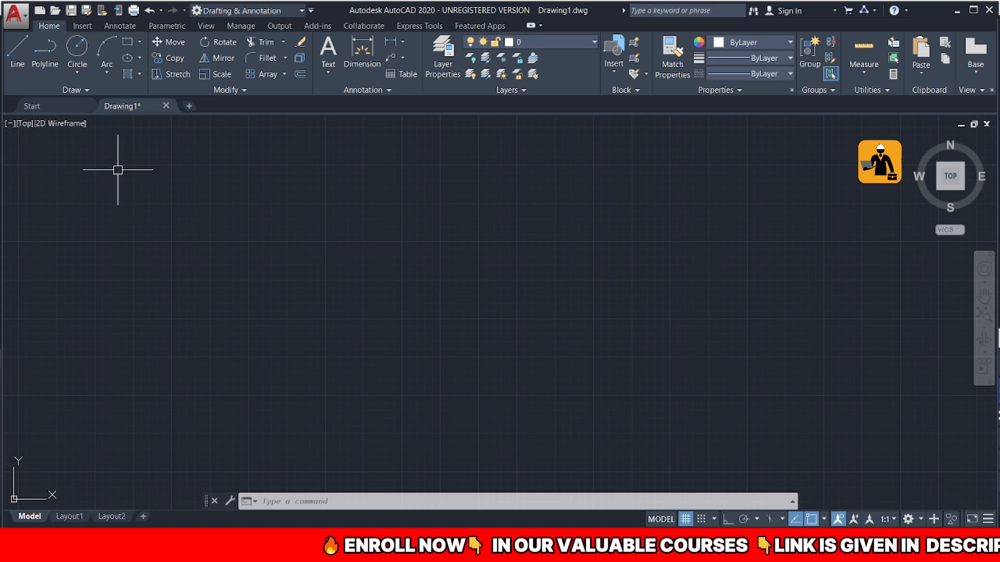
- Draw a single line sloping up to the right near the centre of the empty drawing
{"action": "left_click", "coordinate": [16, 58]}
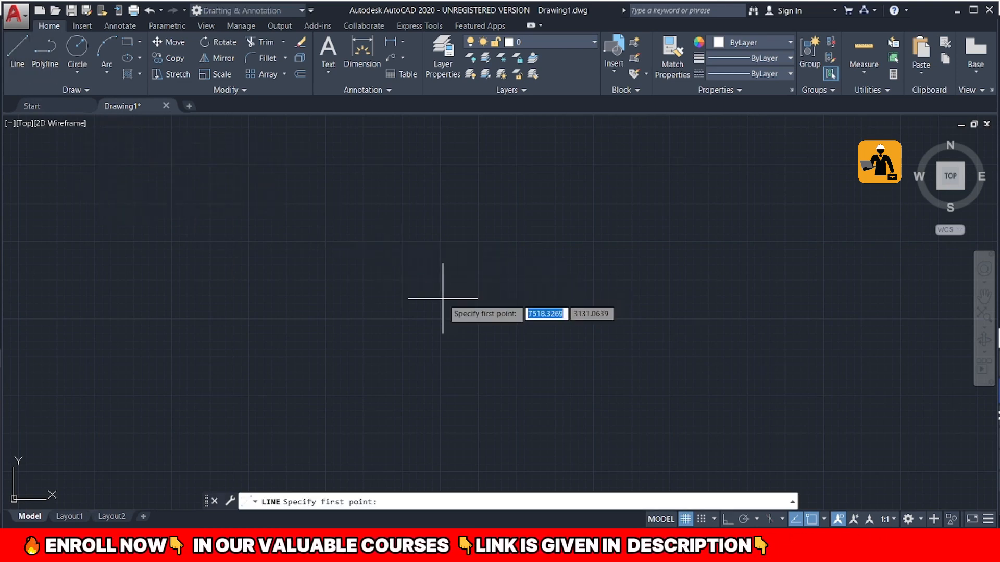
{"action": "left_click", "coordinate": [394, 327]}
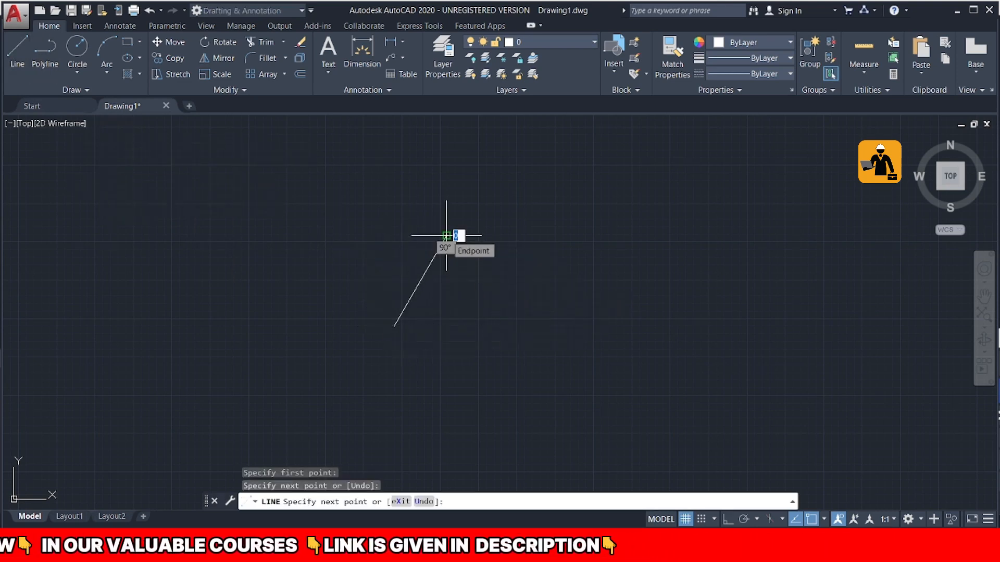
{"action": "key", "text": "Escape"}
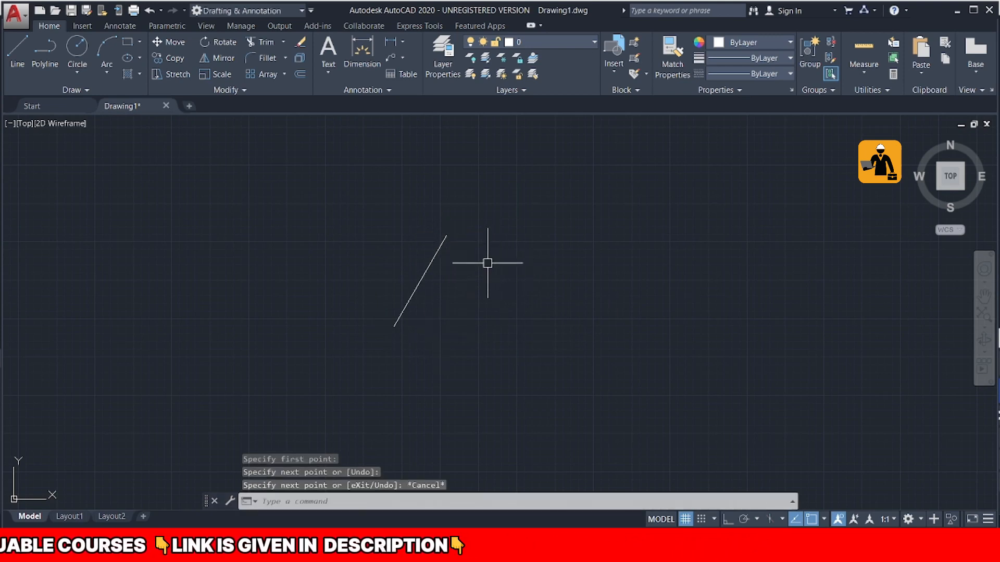
- Draw a second line with the LINE command, sloping down to the right beside the first one
{"action": "type", "text": "in"}
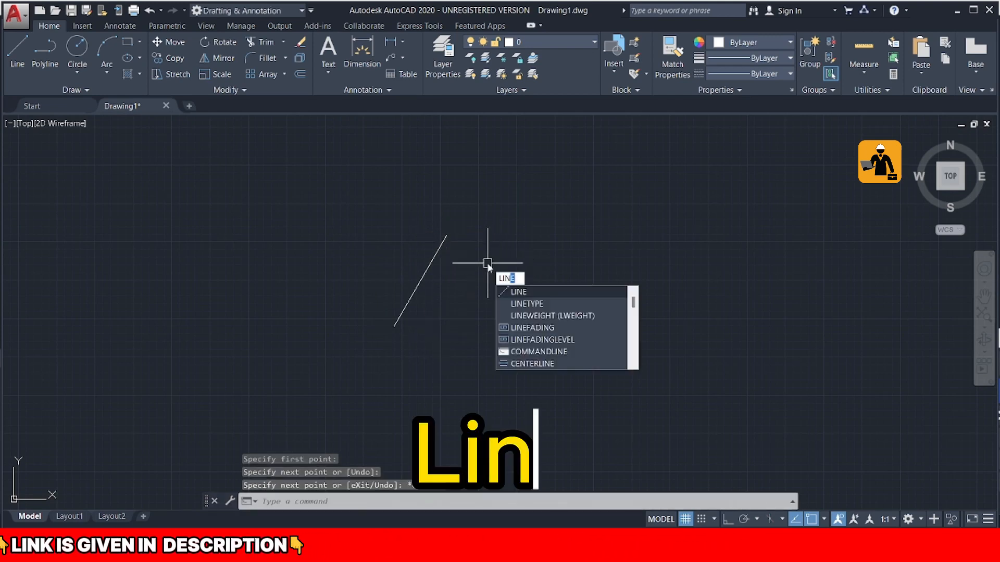
{"action": "key", "text": "Return"}
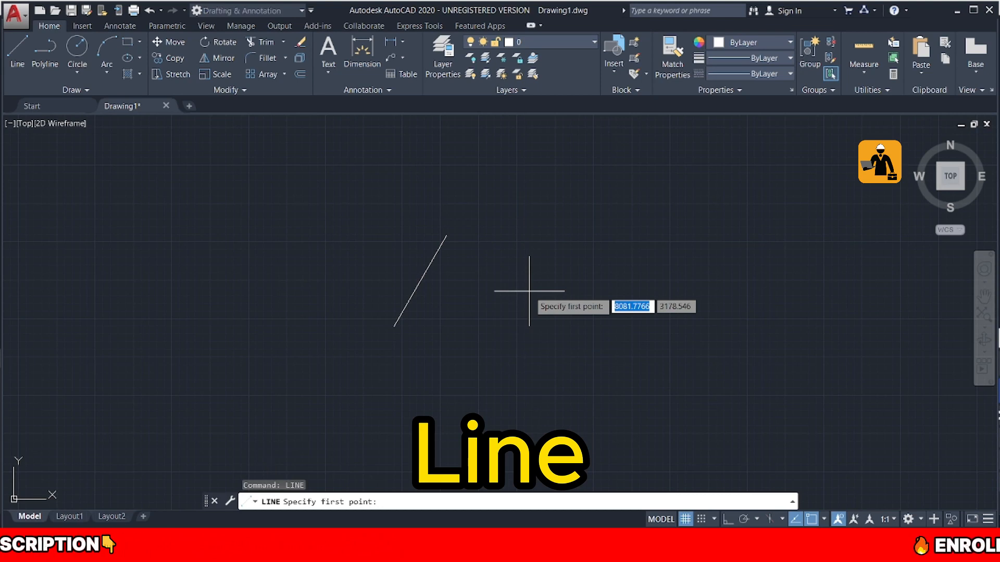
{"action": "left_click", "coordinate": [518, 268]}
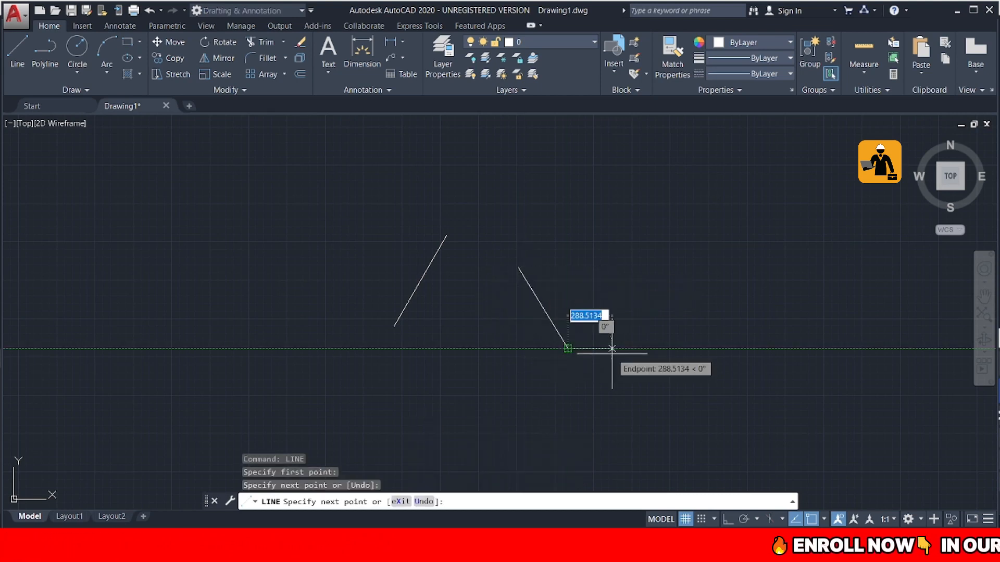
{"action": "key", "text": "Escape"}
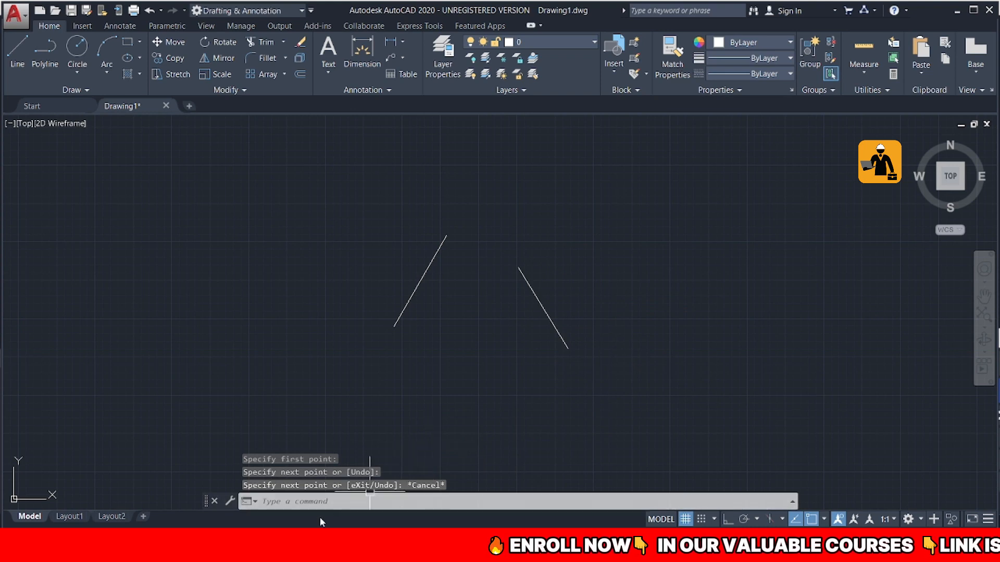
- Start the LINE command from the command line and draw a horizontal line below the two sloping lines
{"action": "left_click", "coordinate": [355, 501]}
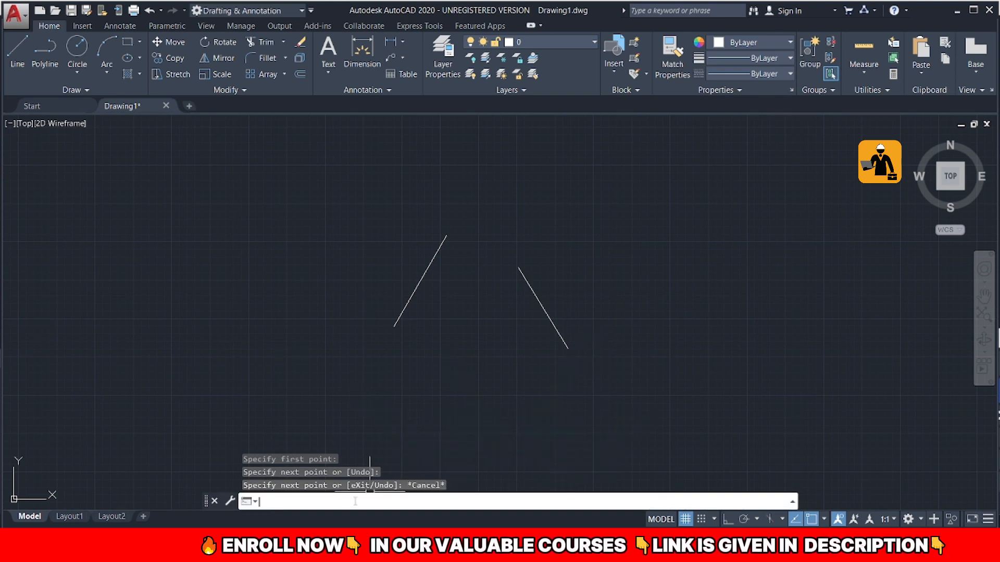
{"action": "type", "text": "line"}
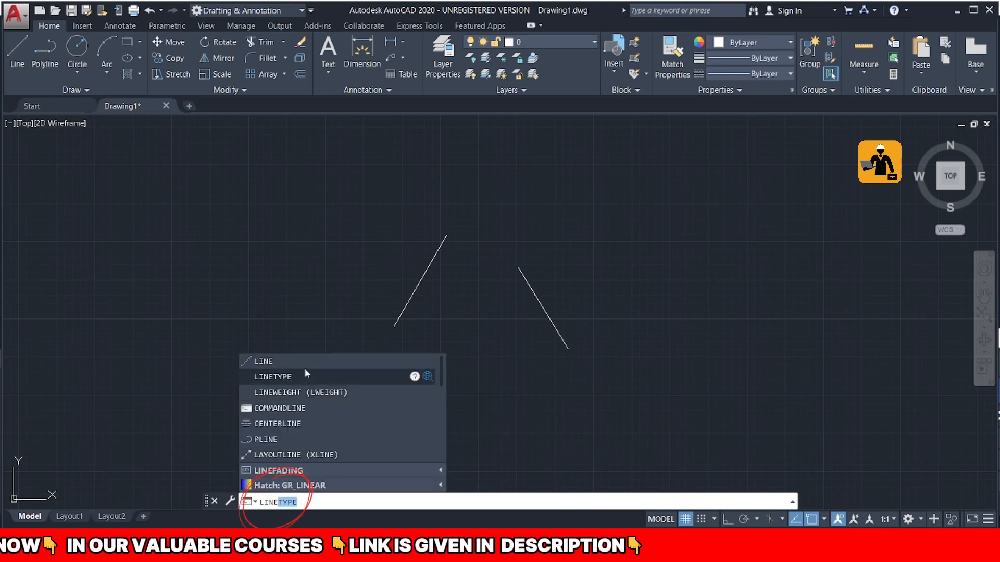
{"action": "left_click", "coordinate": [304, 362]}
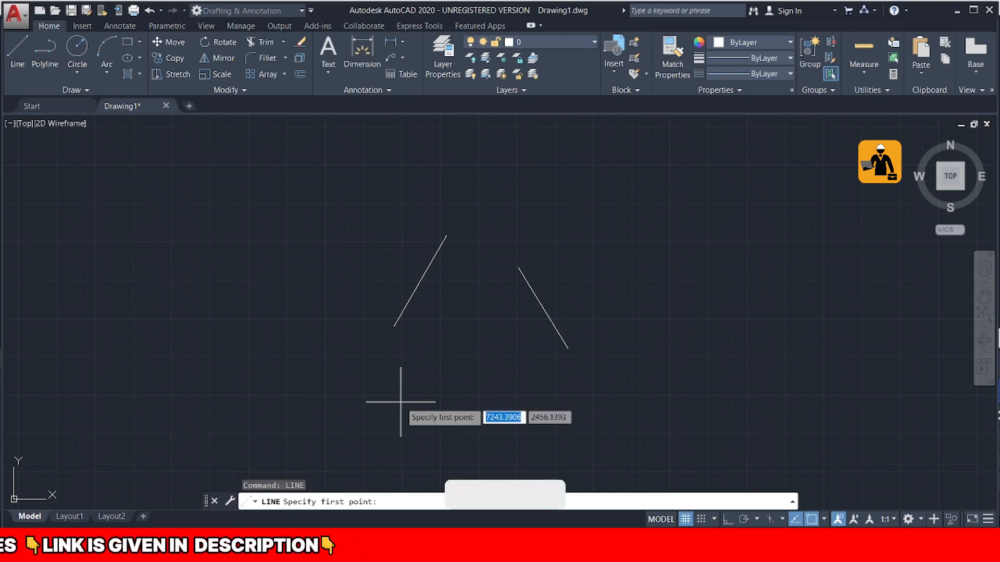
{"action": "left_click", "coordinate": [400, 402]}
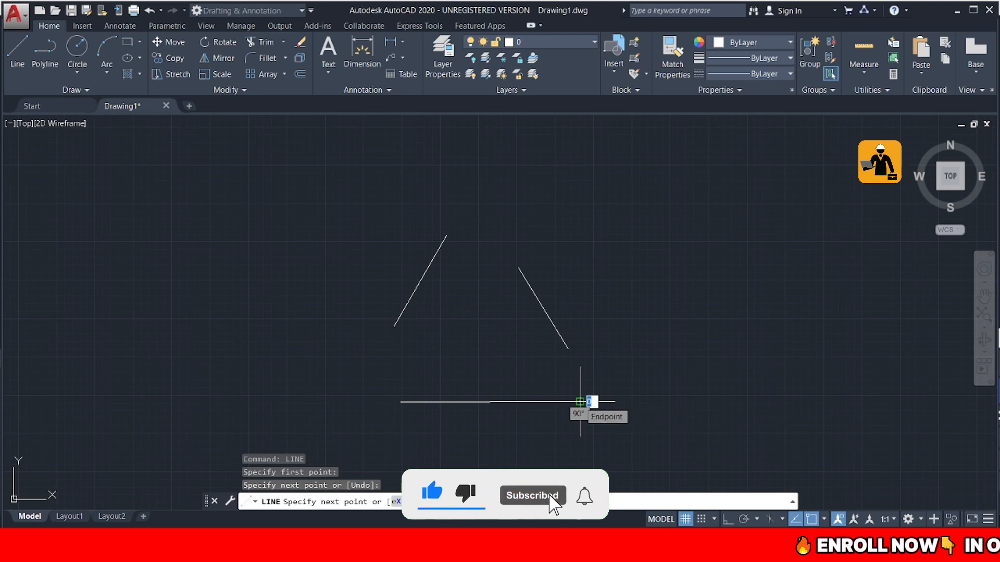
{"action": "key", "text": "Return"}
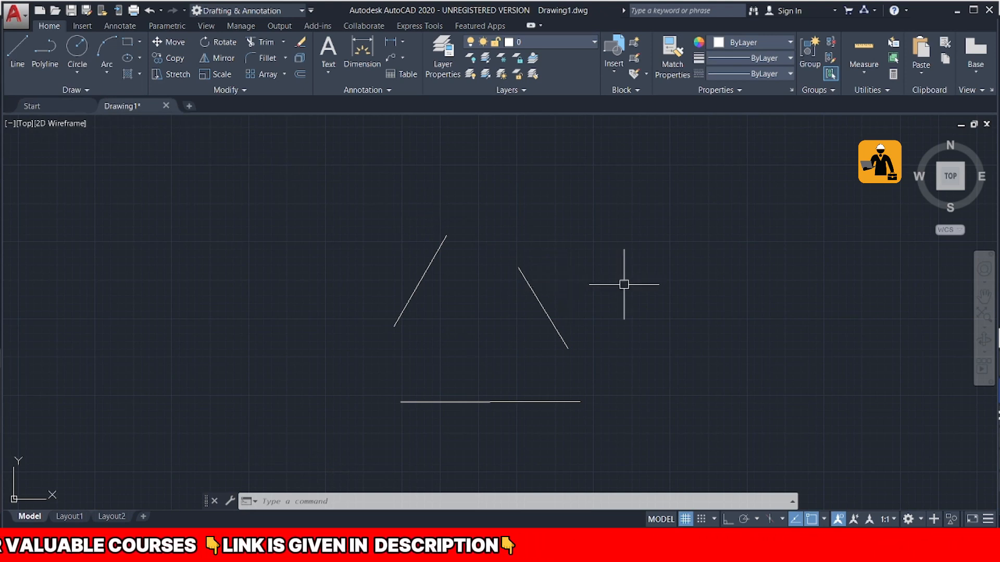
{"action": "type", "text": "l"}
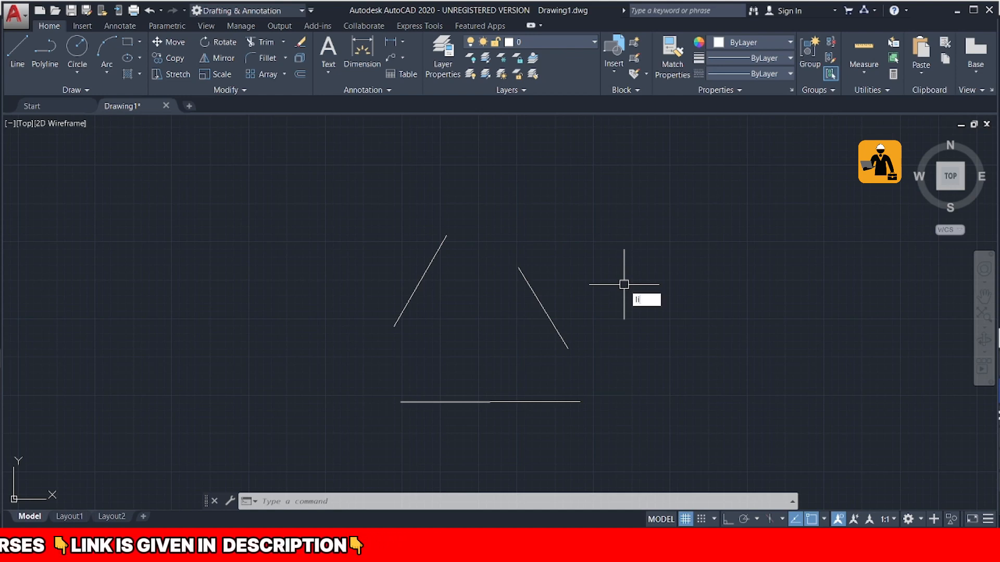
{"action": "type", "text": "i"}
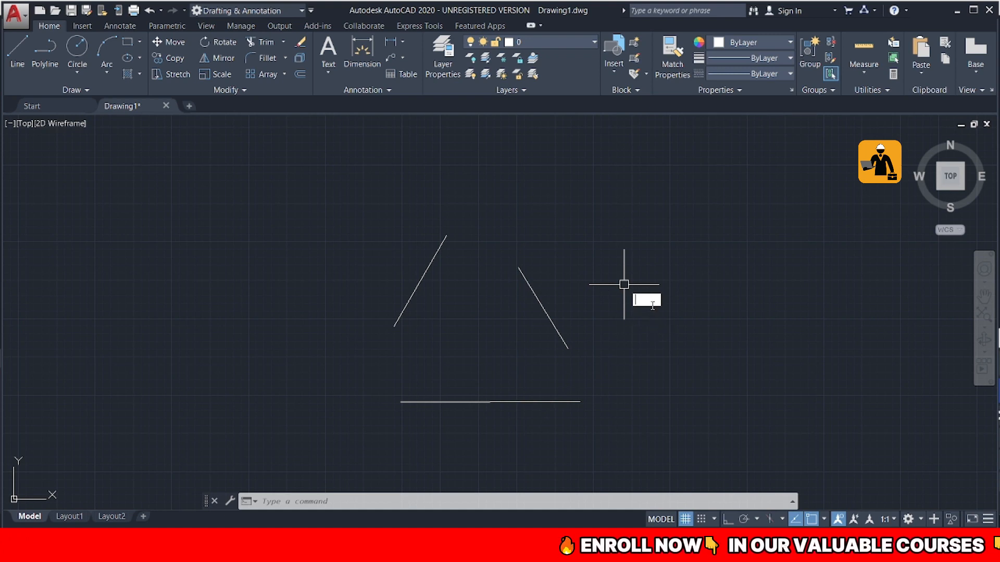
{"action": "type", "text": "LI"}
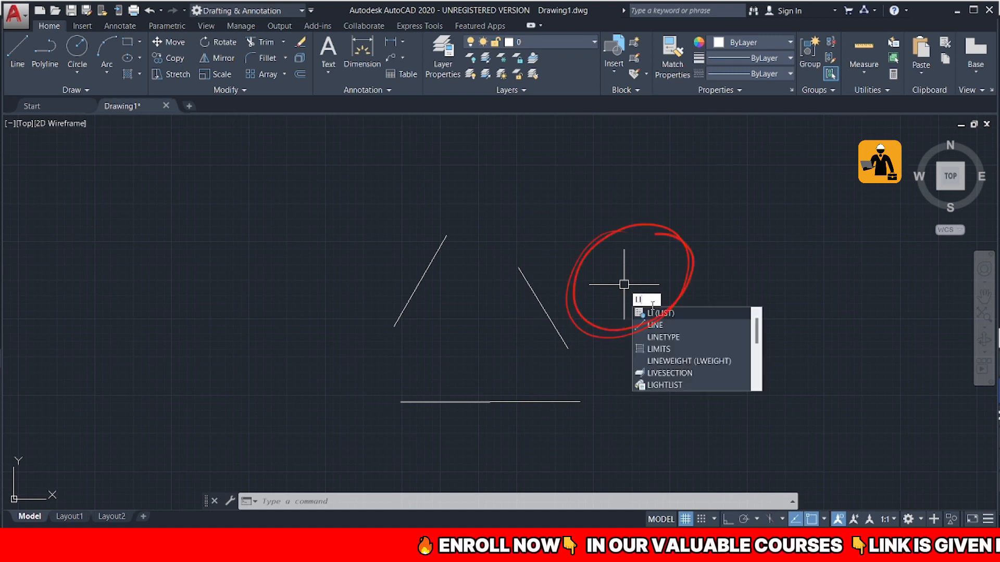
{"action": "key", "text": "Escape"}
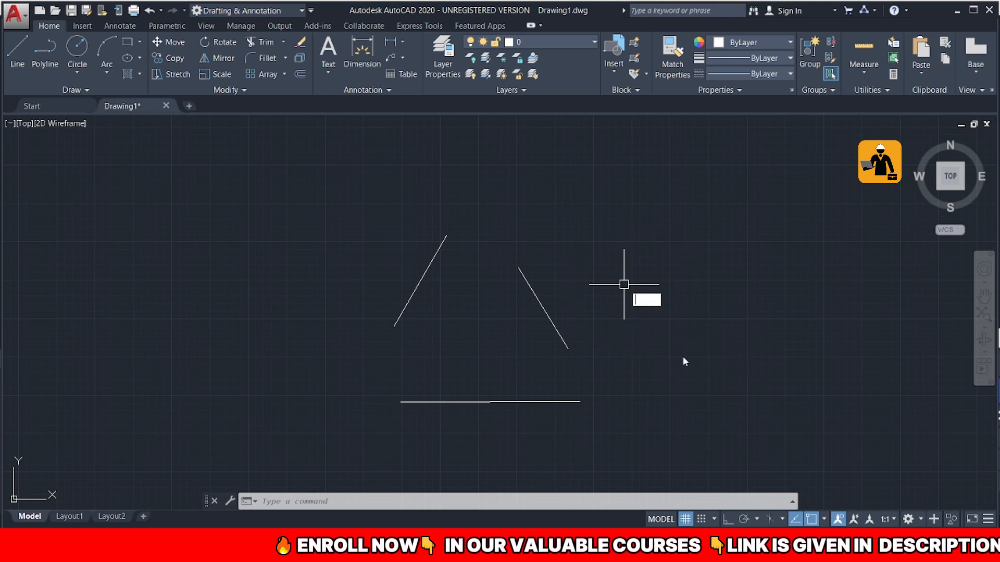
- Erase all three lines from the drawing at once
{"action": "left_click", "coordinate": [675, 393]}
{"action": "key", "text": "Escape"}
{"action": "key", "text": "ctrl+a"}
{"action": "key", "text": "Delete"}
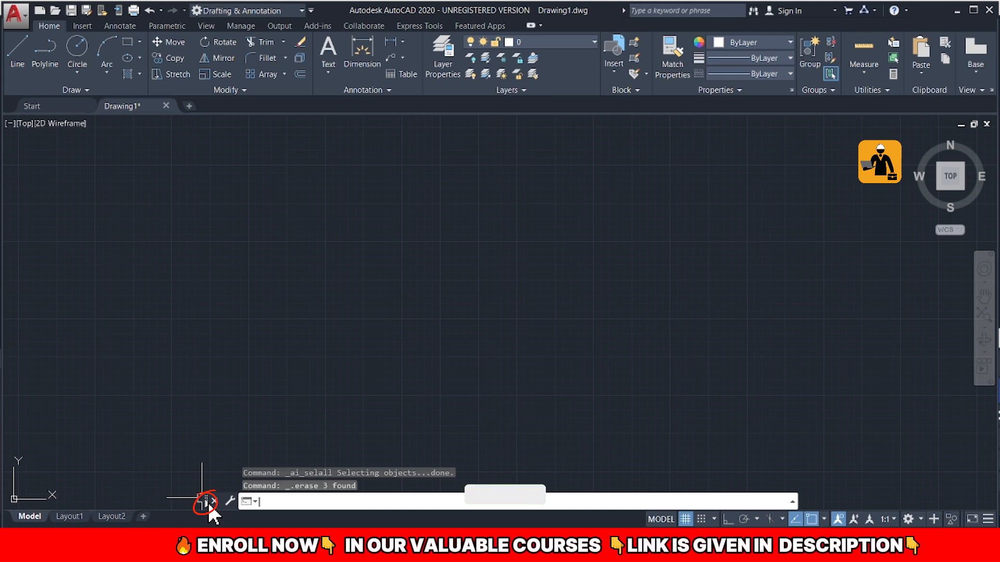
- Shift the command line window slightly and minimize the ribbon so that only its tab names remain
{"action": "left_click_drag", "start_coordinate": [206, 501], "coordinate": [239, 491]}
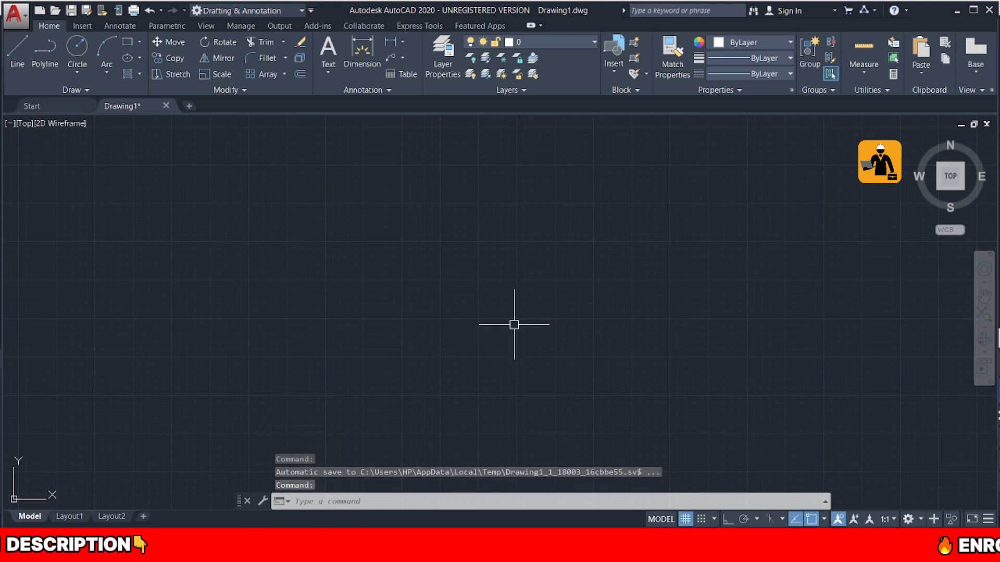
{"action": "left_click", "coordinate": [529, 27]}
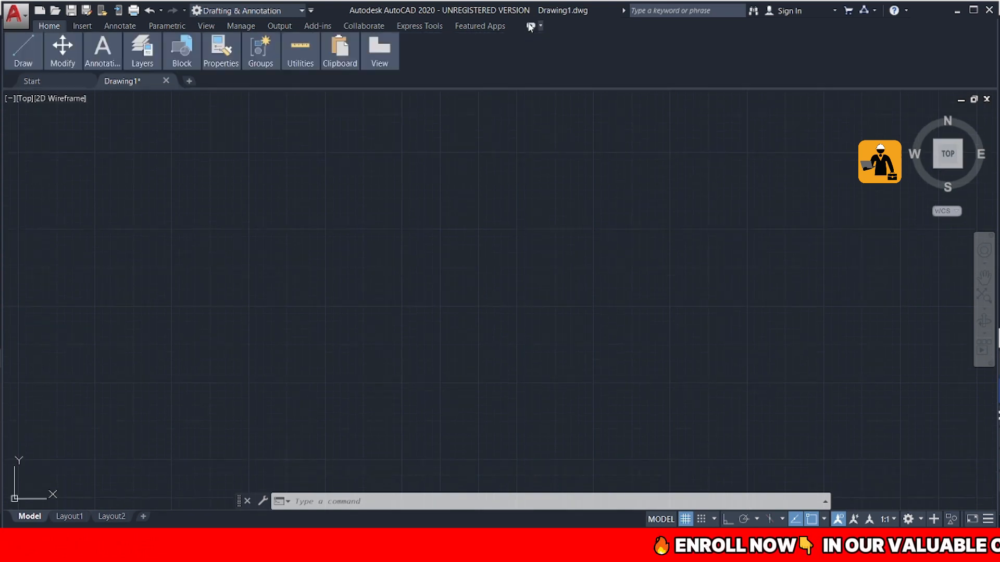
{"action": "left_click", "coordinate": [530, 27]}
{"action": "left_click", "coordinate": [530, 27]}
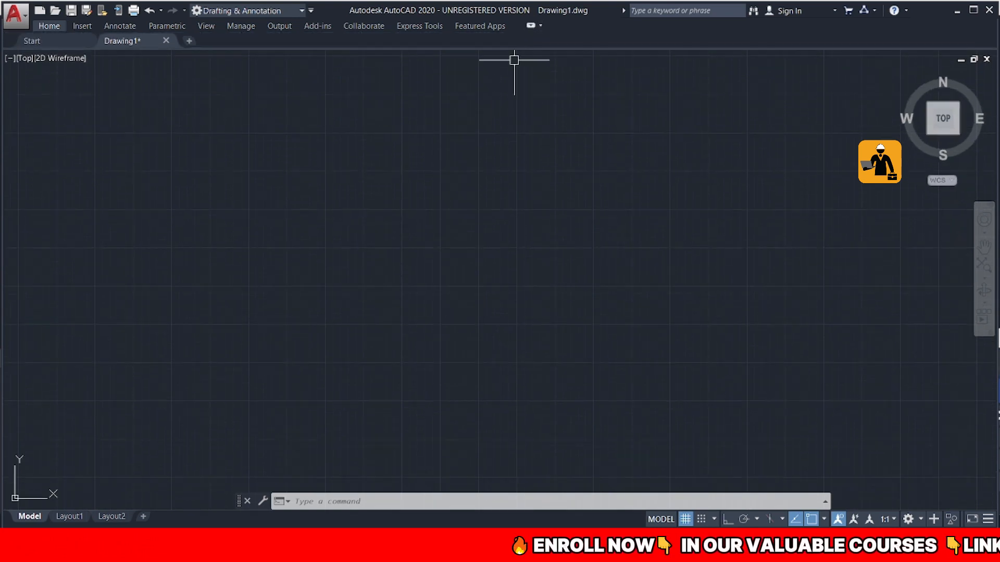
- Close the Command Line window and display it again with the COMMANDLINE command
{"action": "left_click", "coordinate": [248, 502]}
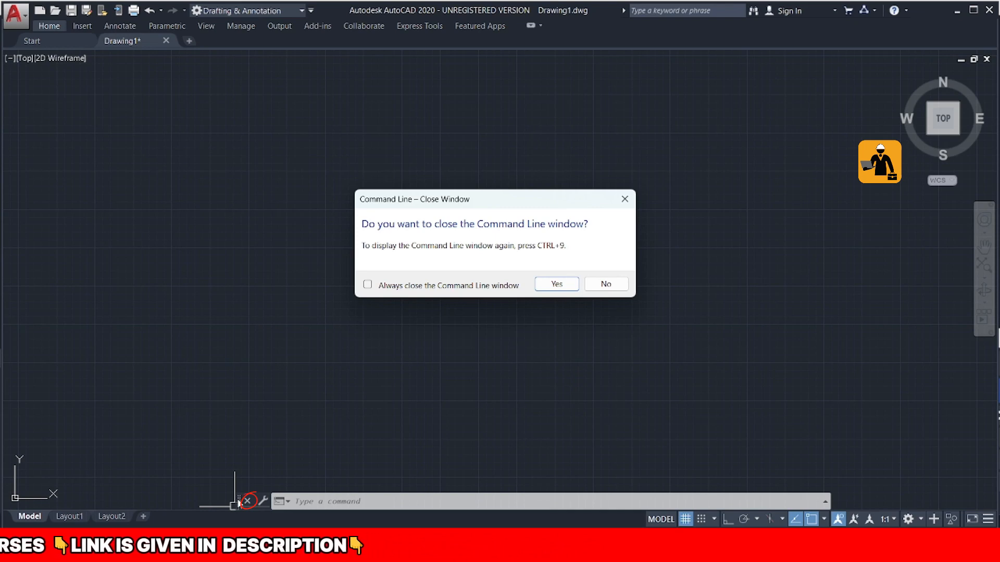
{"action": "left_click", "coordinate": [564, 286]}
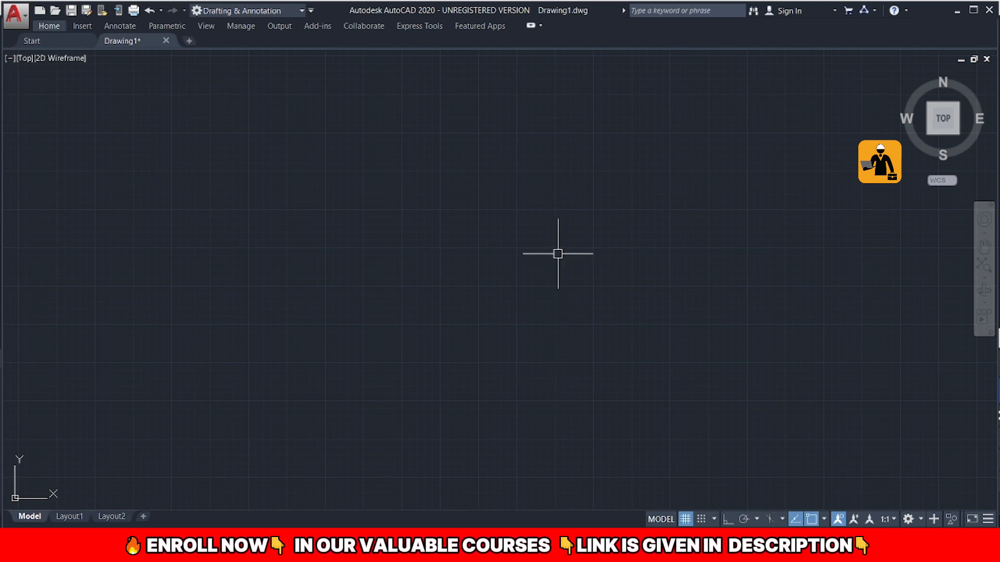
{"action": "type", "text": "COmm"}
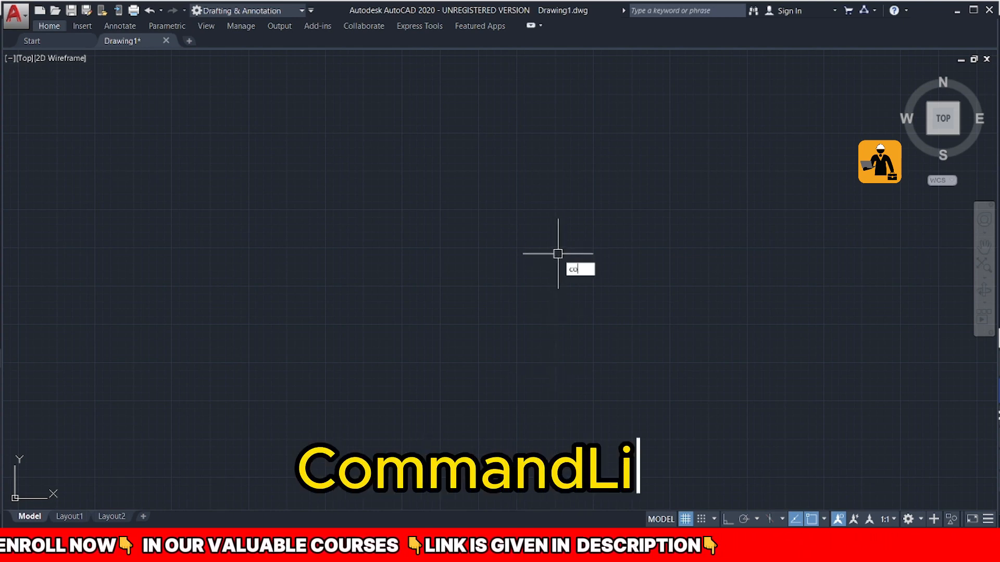
{"action": "type", "text": "an"}
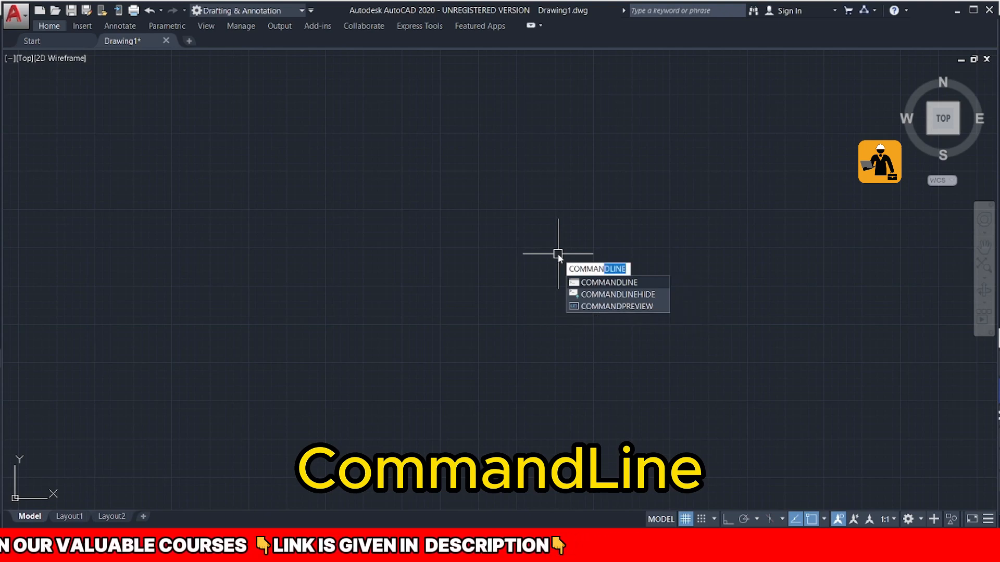
{"action": "key", "text": "Return"}
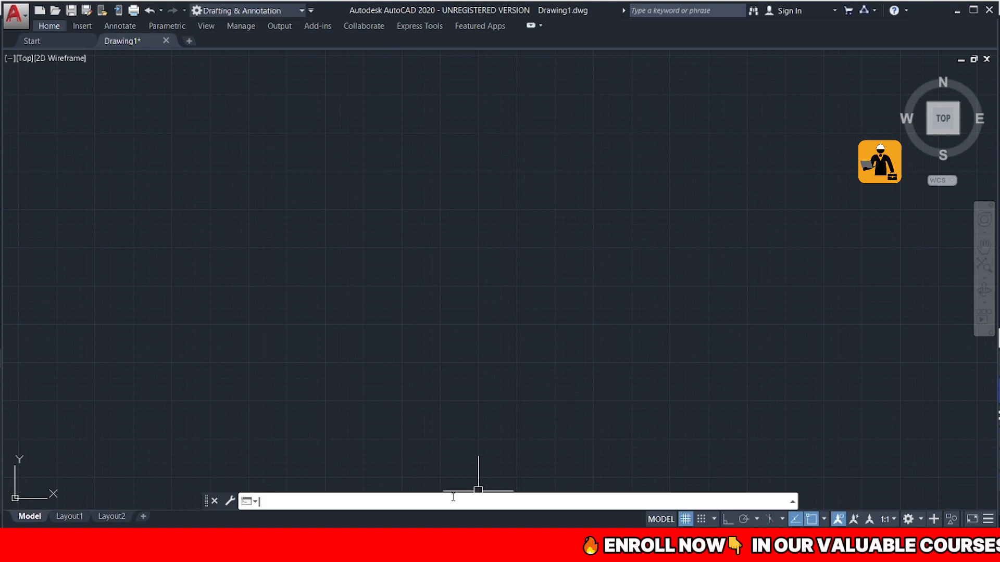
- Draw a closed four-sided kite-like shape with the LINE command, ending back at its starting point
{"action": "type", "text": "lin"}
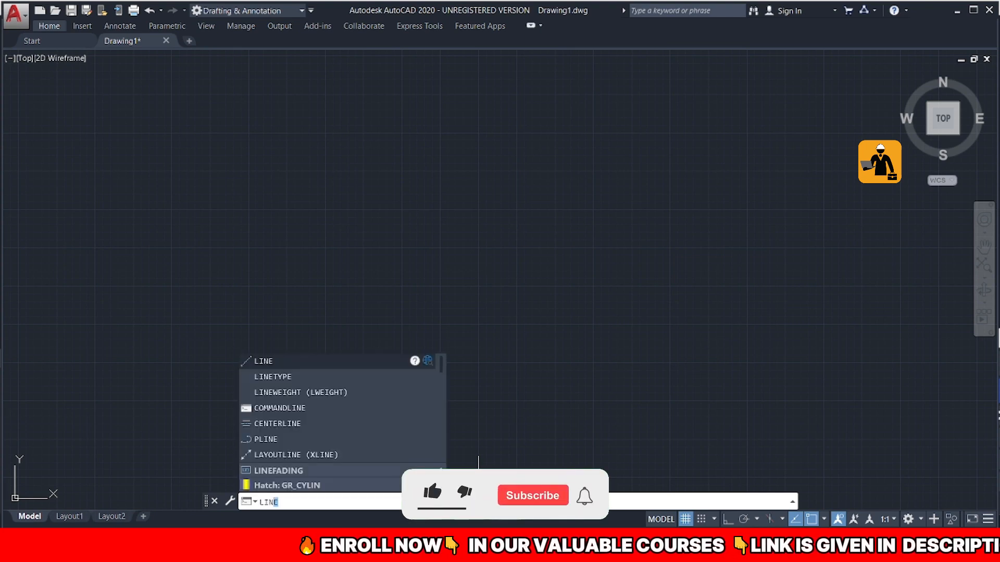
{"action": "left_click", "coordinate": [302, 359]}
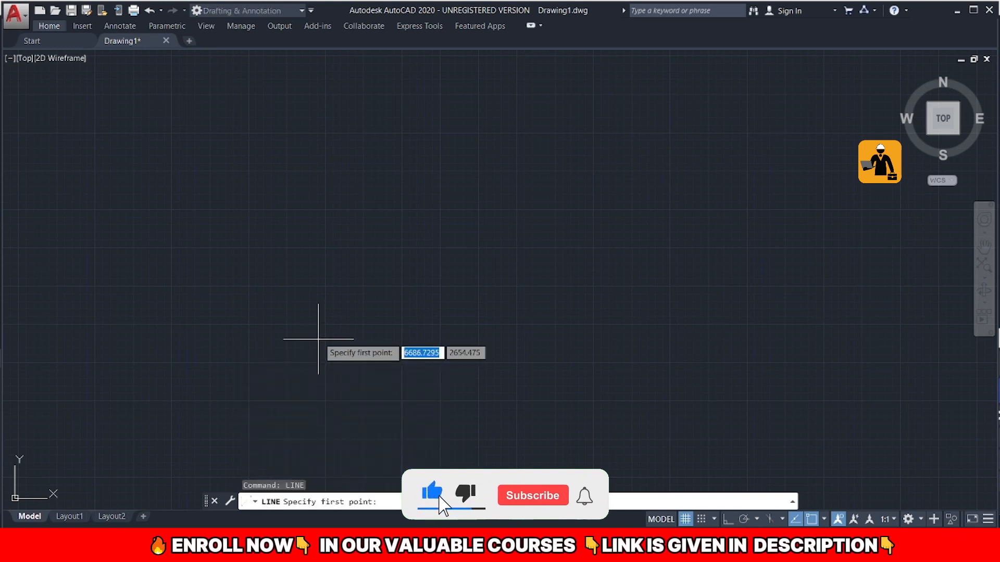
{"action": "left_click", "coordinate": [275, 339]}
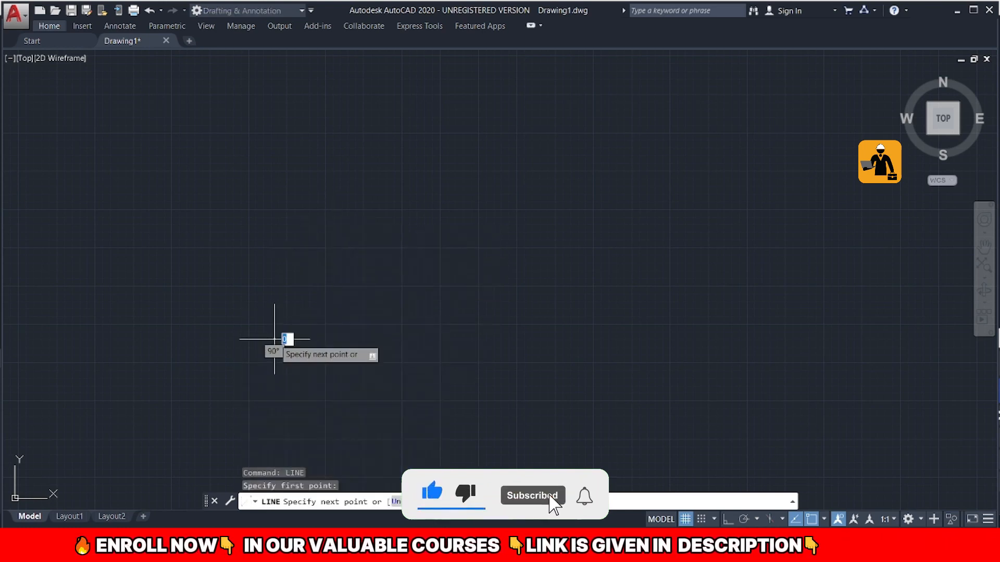
{"action": "left_click", "coordinate": [391, 160]}
{"action": "left_click", "coordinate": [496, 343]}
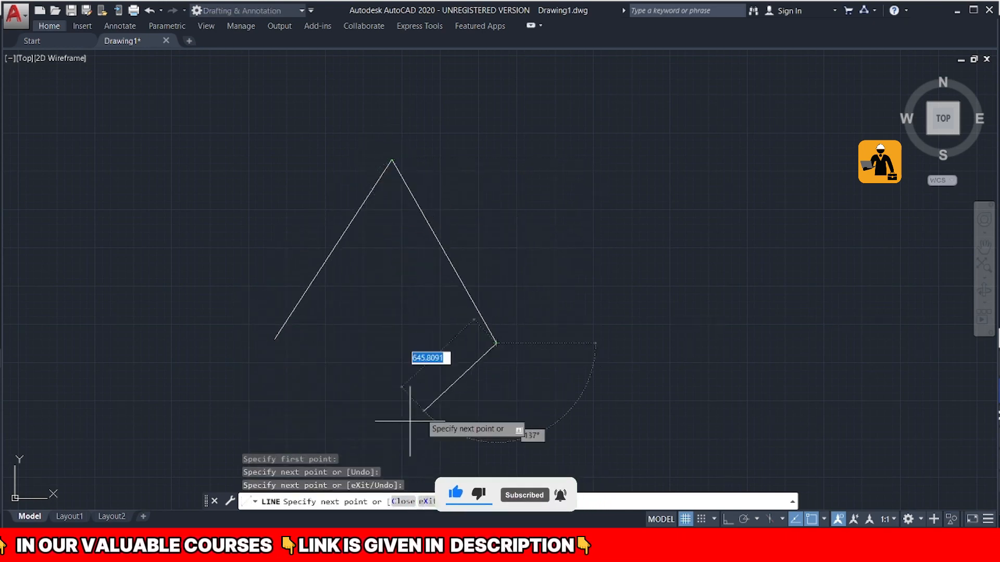
{"action": "left_click", "coordinate": [372, 447]}
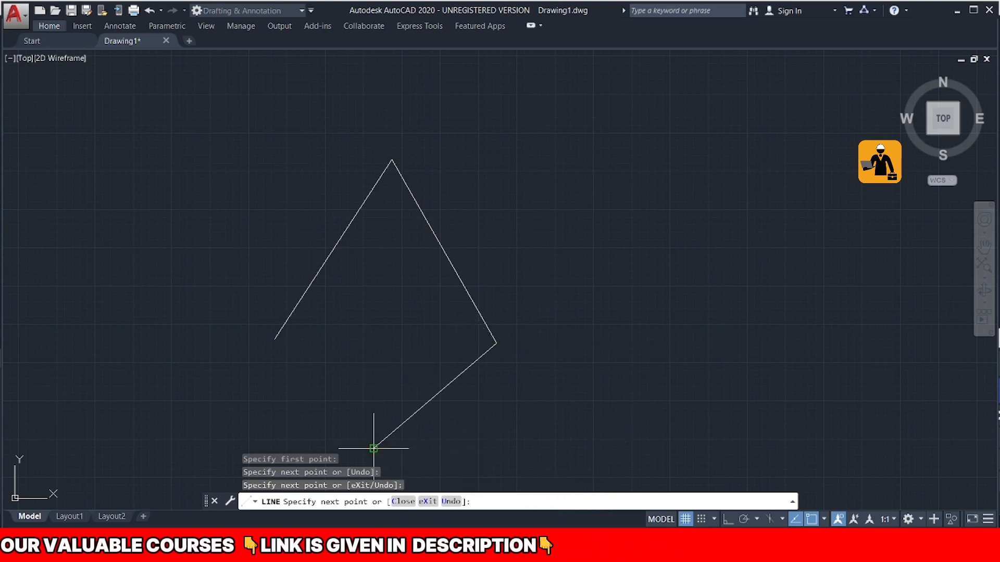
{"action": "left_click", "coordinate": [275, 339]}
{"action": "key", "text": "Escape"}
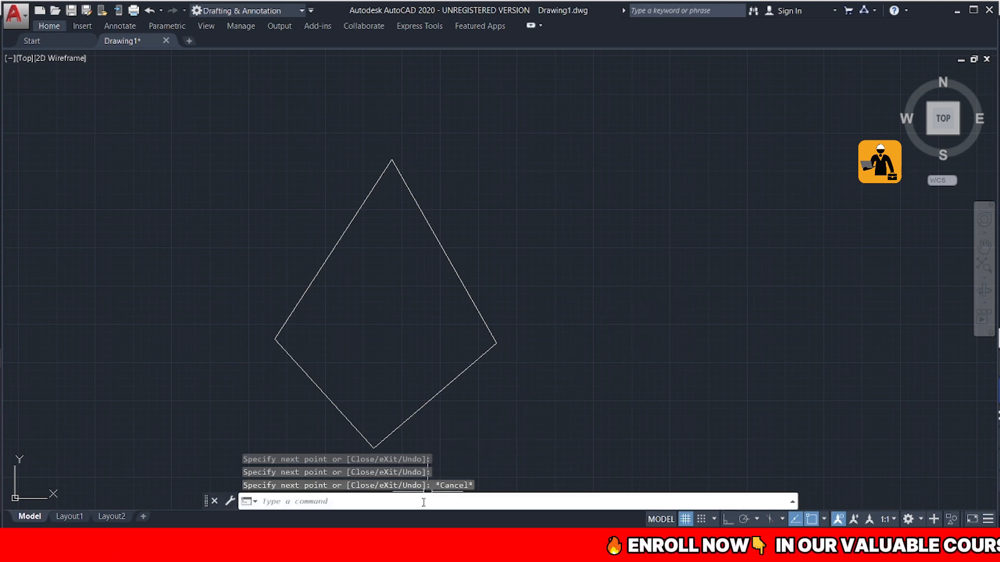
- Draw a circle with a radius of 500 to the right of the four-sided shape
{"action": "type", "text": "cir"}
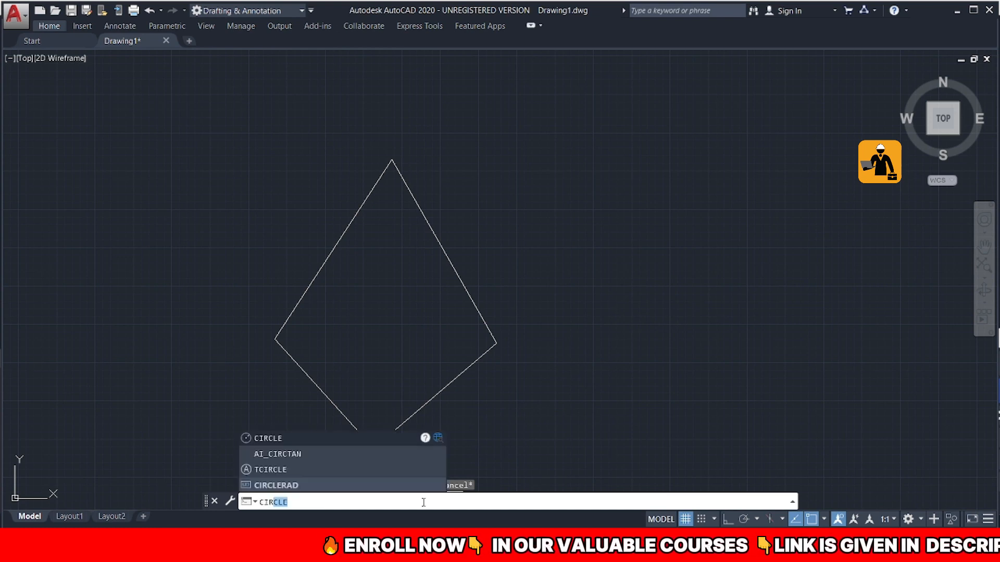
{"action": "key", "text": "Return"}
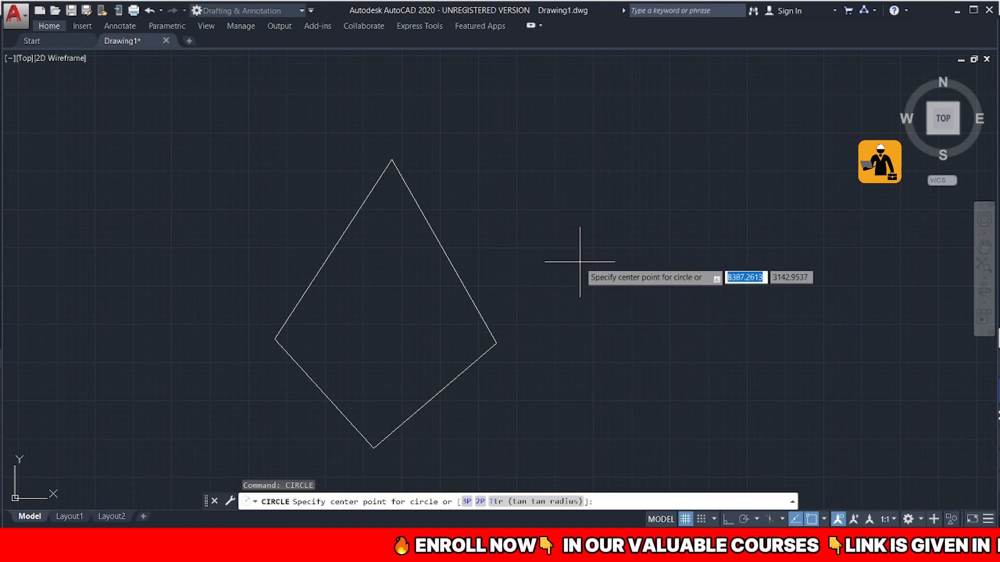
{"action": "left_click", "coordinate": [625, 249]}
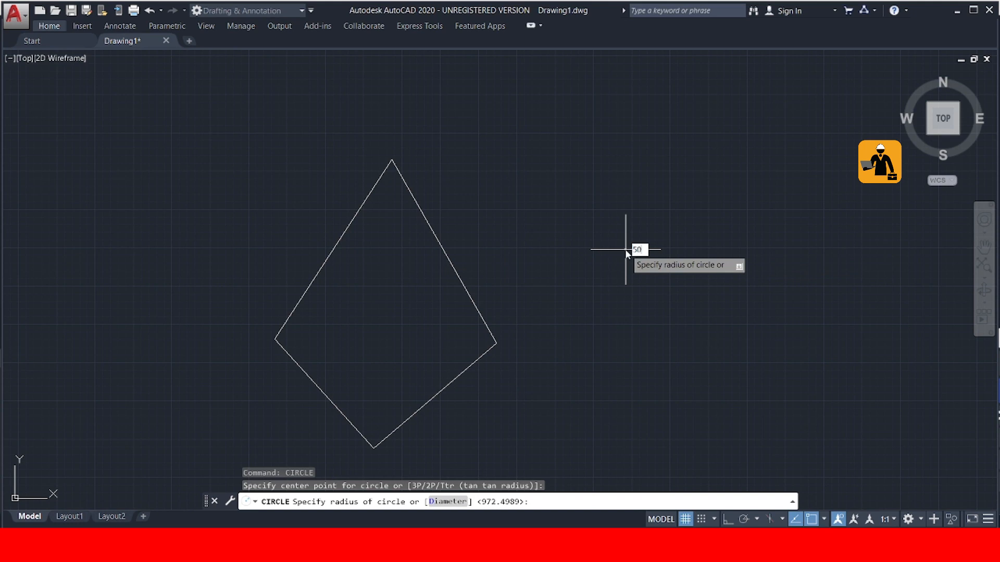
{"action": "type", "text": "0"}
{"action": "key", "text": "Return"}
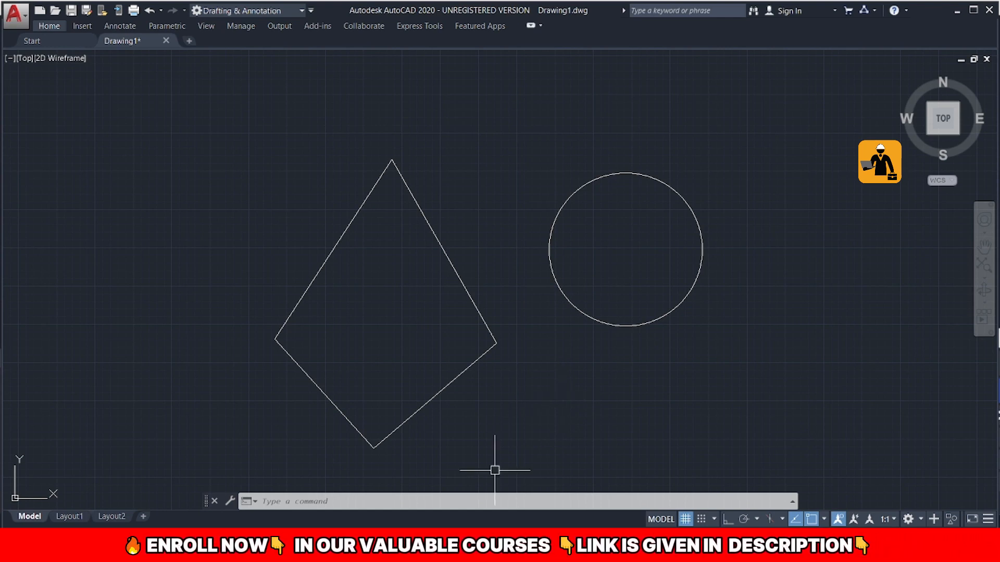
- Draw a second circle with the CIRCLE command's 2P option, picking two diameter endpoints below and to the right of the first circle
{"action": "left_click", "coordinate": [459, 501]}
{"action": "type", "text": "circle"}
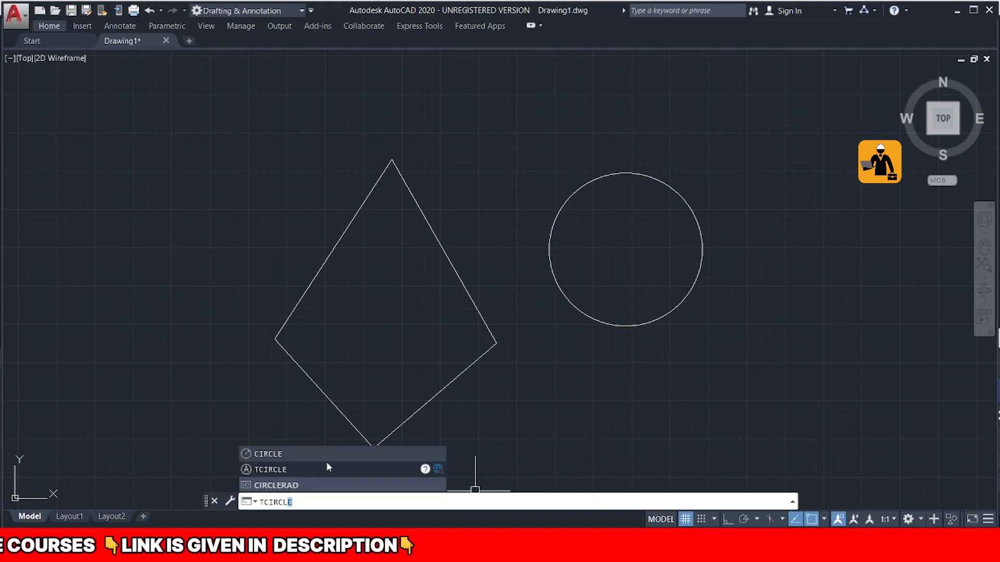
{"action": "left_click", "coordinate": [324, 453]}
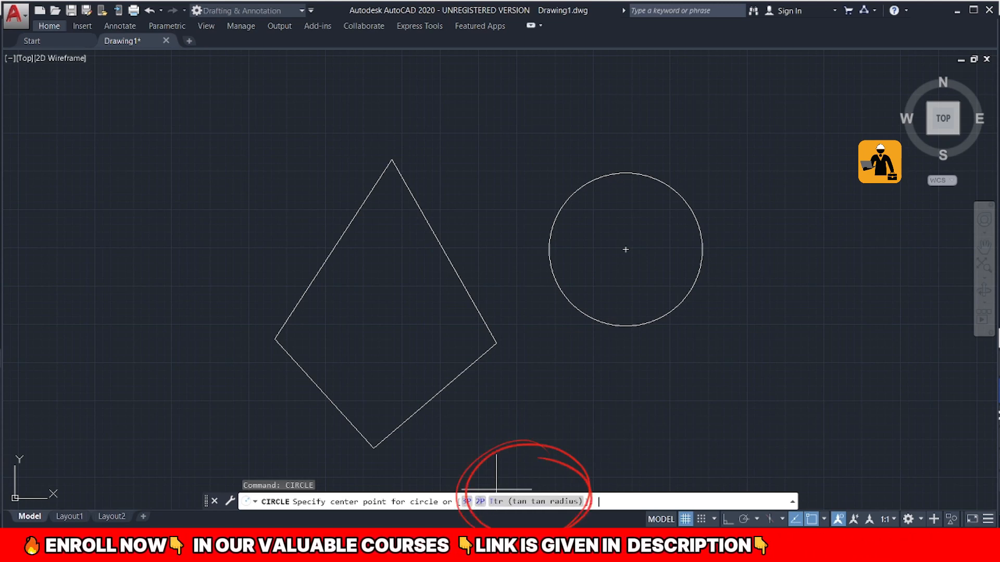
{"action": "left_click", "coordinate": [480, 501]}
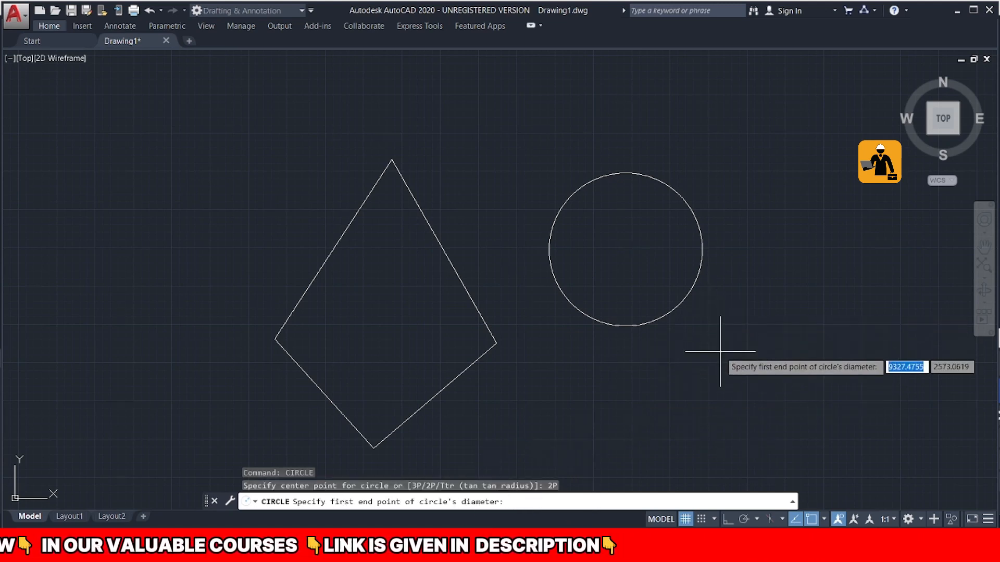
{"action": "left_click", "coordinate": [676, 369]}
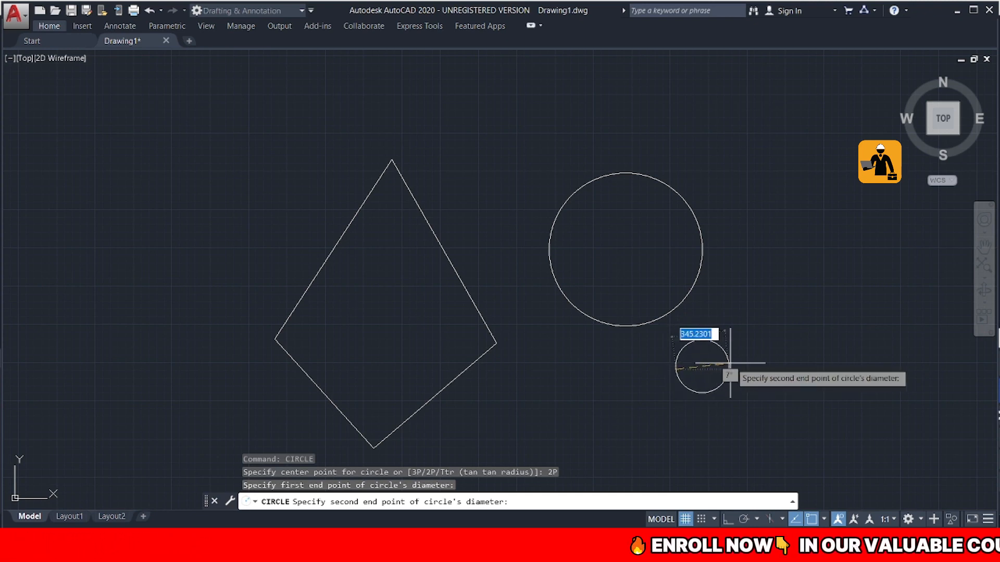
{"action": "left_click", "coordinate": [809, 369]}
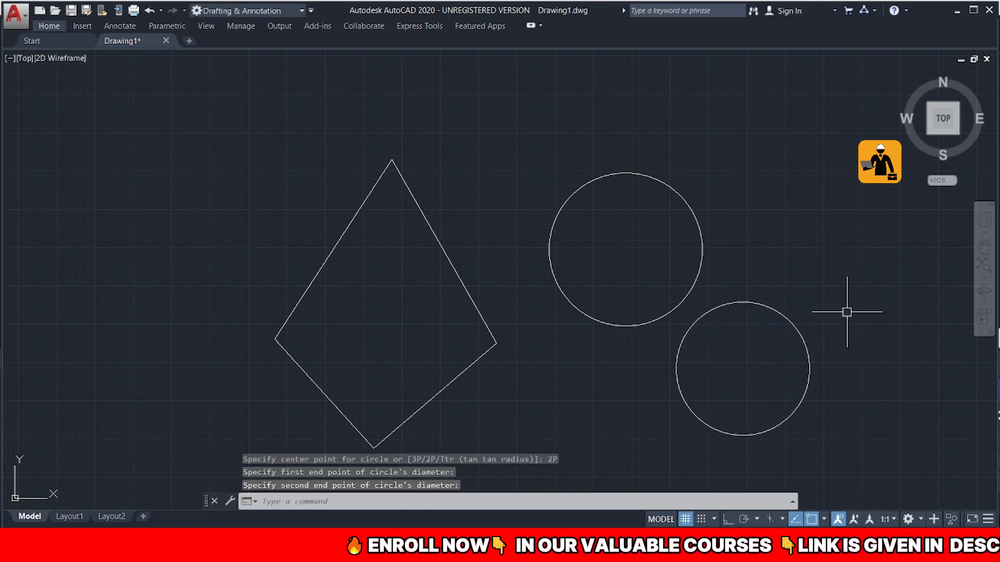
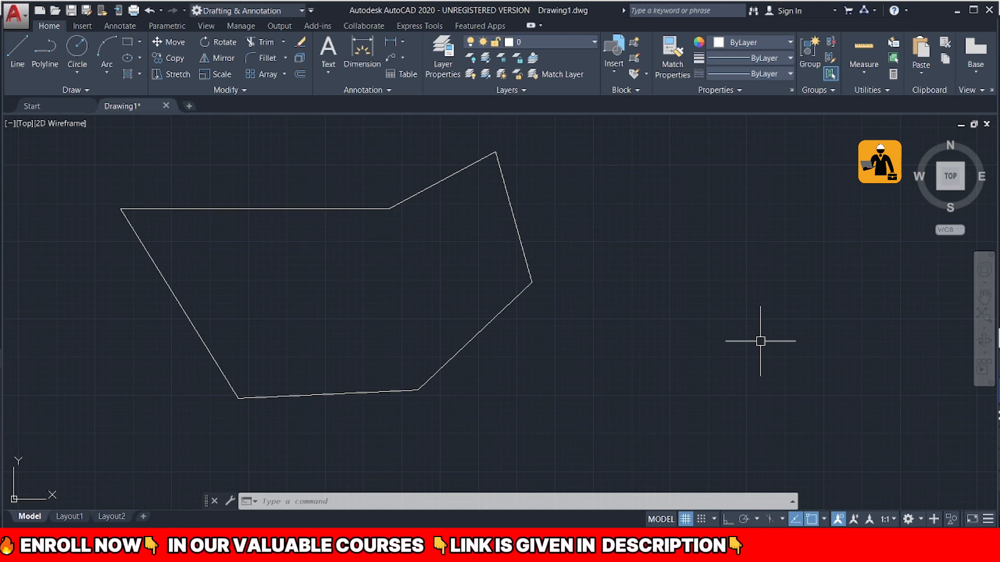
- Turn on Ortho mode and draw a closed four-sided rectangular shape with the LINE command to the right of the polygon
{"action": "scroll", "coordinate": [708, 328], "scroll_direction": "up", "scroll_amount": 5}
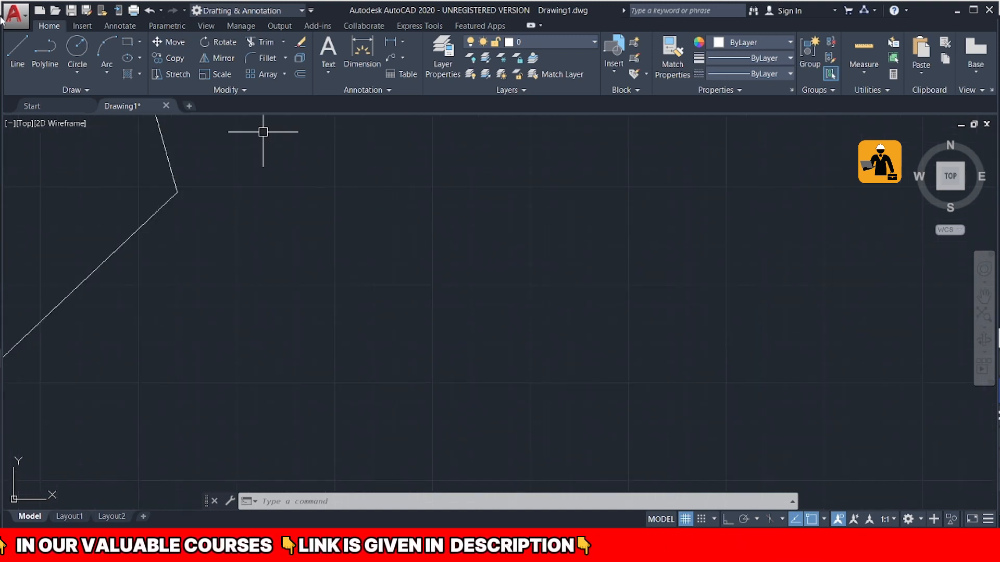
{"action": "left_click", "coordinate": [17, 51]}
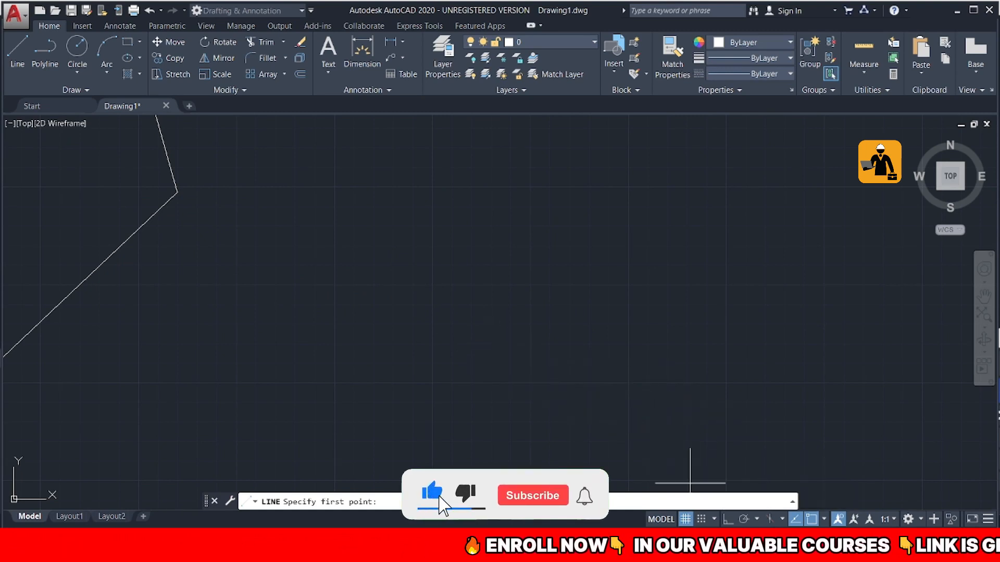
{"action": "left_click", "coordinate": [727, 520]}
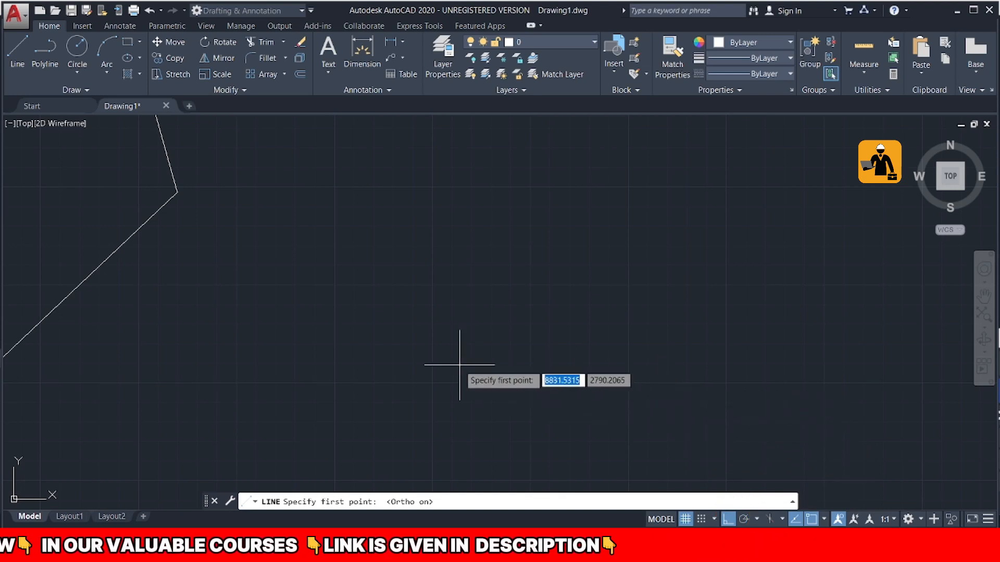
{"action": "left_click", "coordinate": [445, 388]}
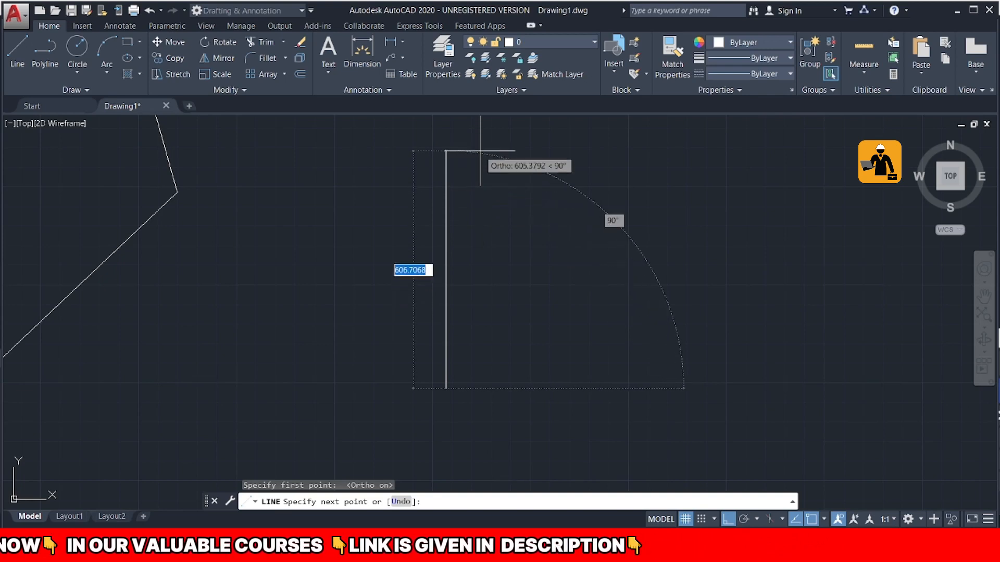
{"action": "left_click", "coordinate": [472, 187]}
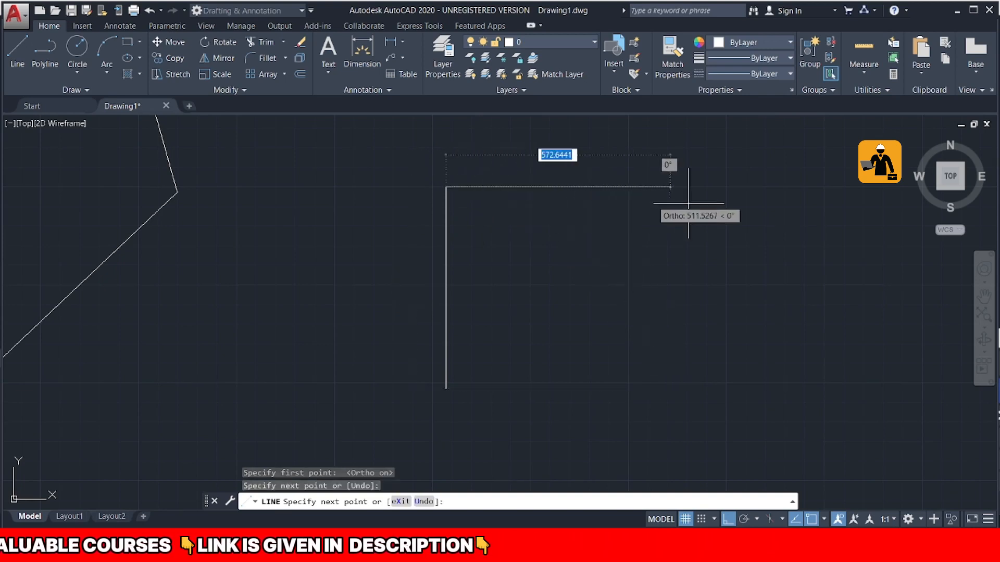
{"action": "left_click", "coordinate": [709, 204]}
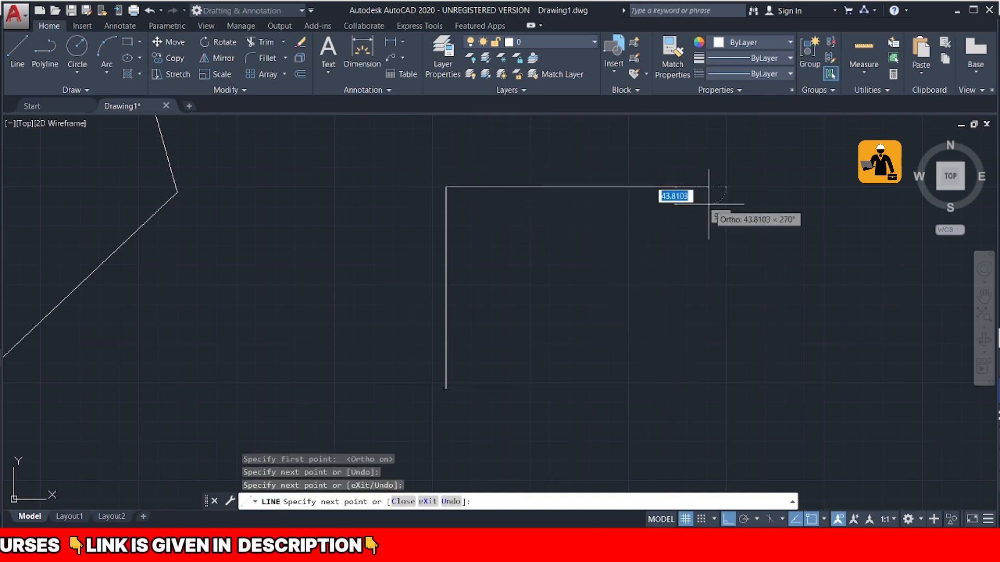
{"action": "left_click", "coordinate": [716, 386]}
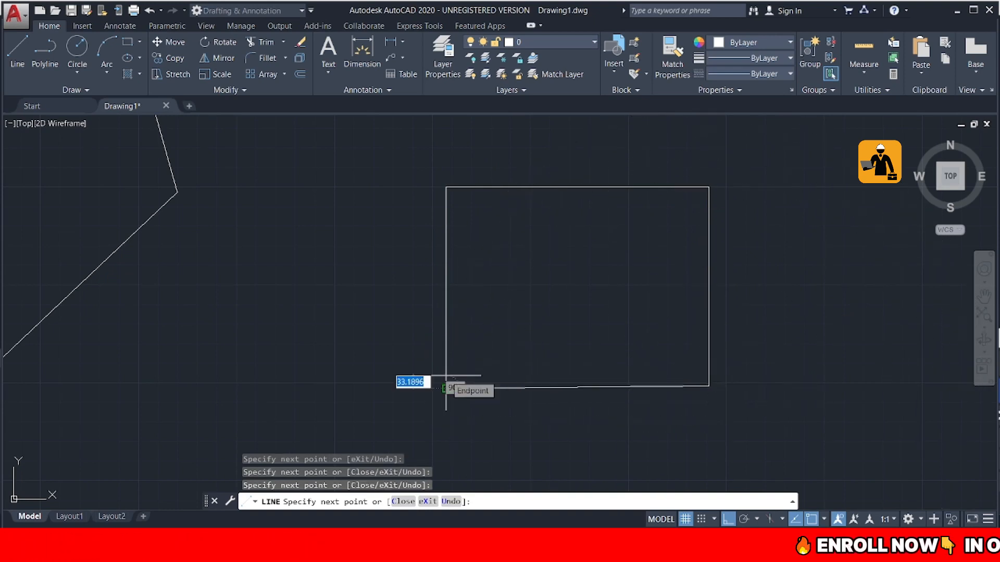
{"action": "left_click", "coordinate": [446, 388]}
{"action": "key", "text": "Escape"}
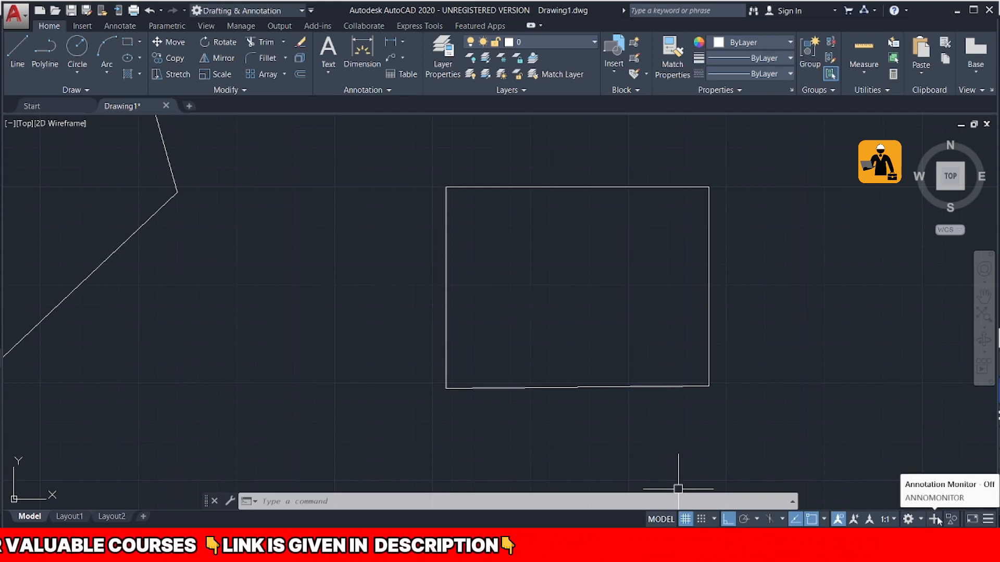
- Examine the list of tools available for the status bar and close it without changing any
{"action": "left_click", "coordinate": [987, 519]}
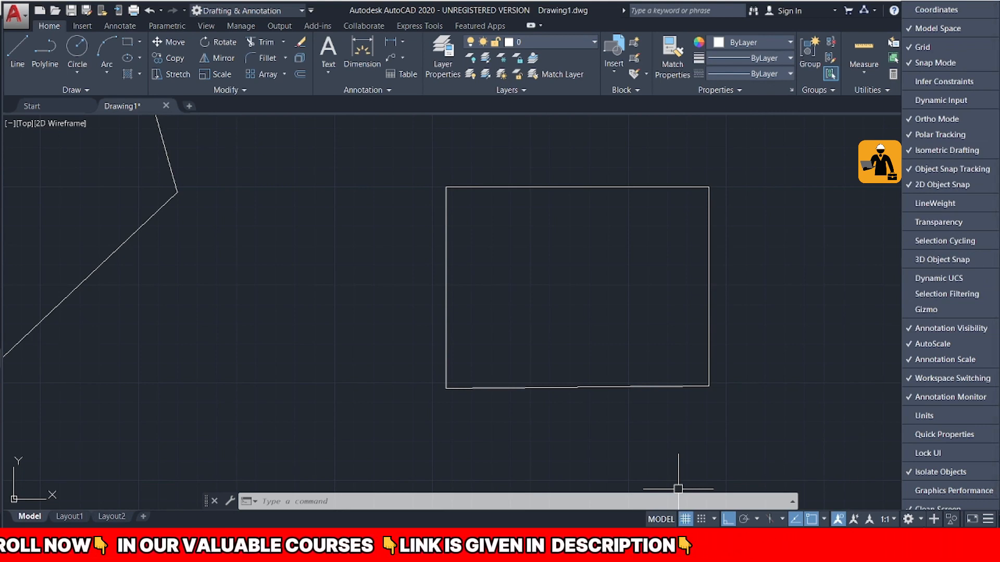
{"action": "left_click", "coordinate": [761, 477]}
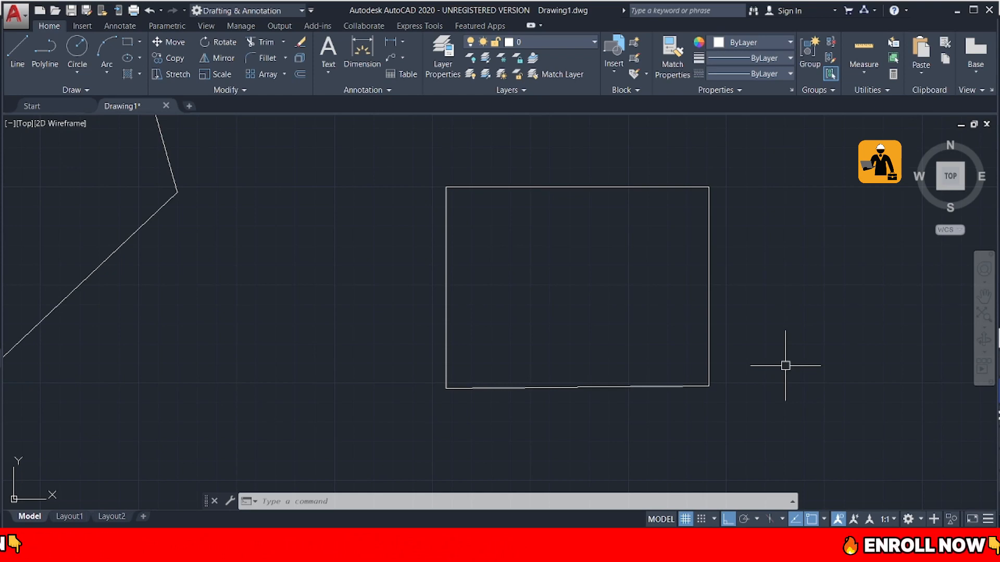
- Draw a circle of about 468 radius between the polygon and the rectangle, and another one overlapping the polygon's lower-right edge
{"action": "scroll", "coordinate": [750, 410], "scroll_direction": "down", "scroll_amount": 5}
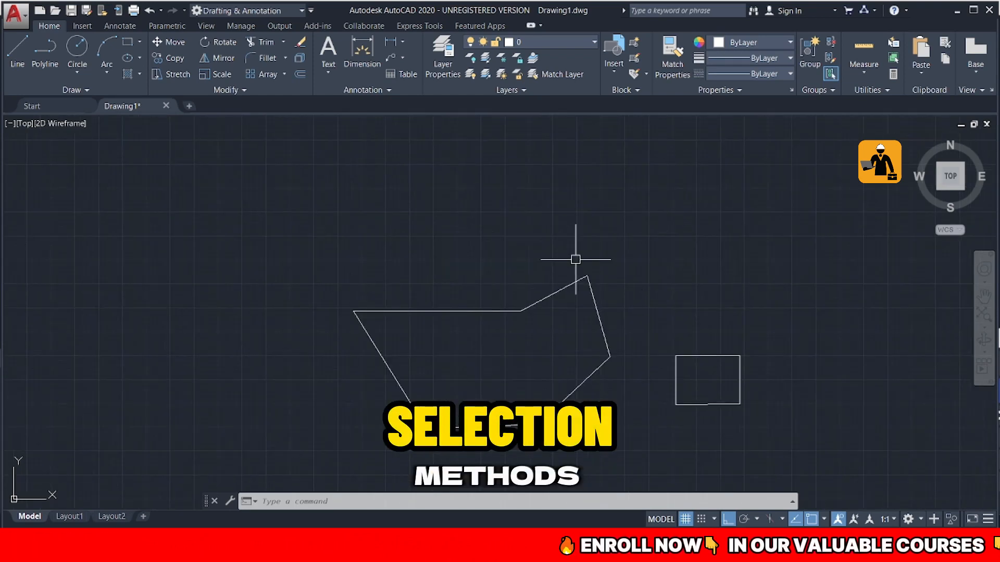
{"action": "left_click", "coordinate": [78, 47]}
{"action": "left_click", "coordinate": [650, 293]}
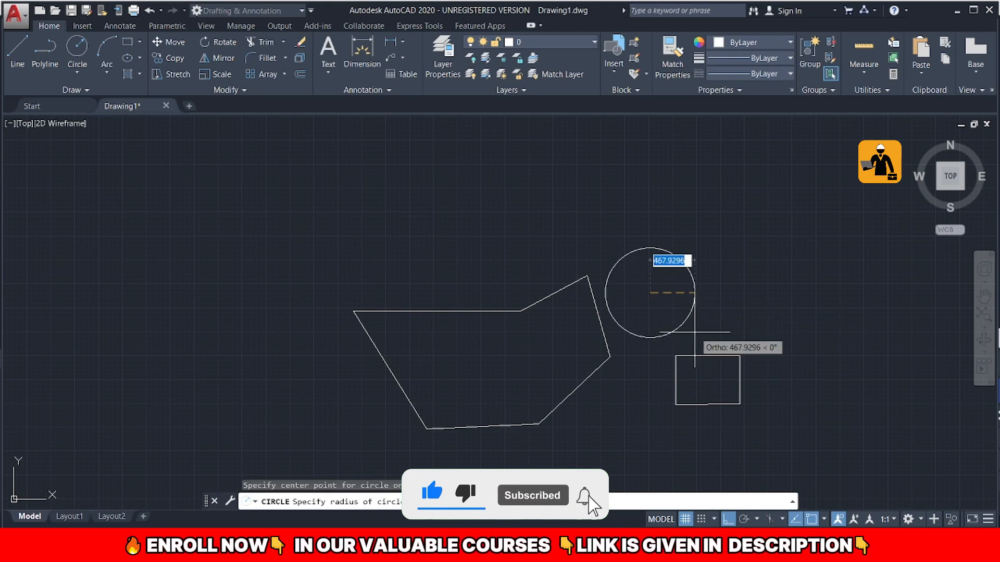
{"action": "left_click", "coordinate": [694, 332]}
{"action": "left_click_drag", "start_coordinate": [607, 432], "coordinate": [654, 459]}
{"action": "left_click", "coordinate": [77, 47]}
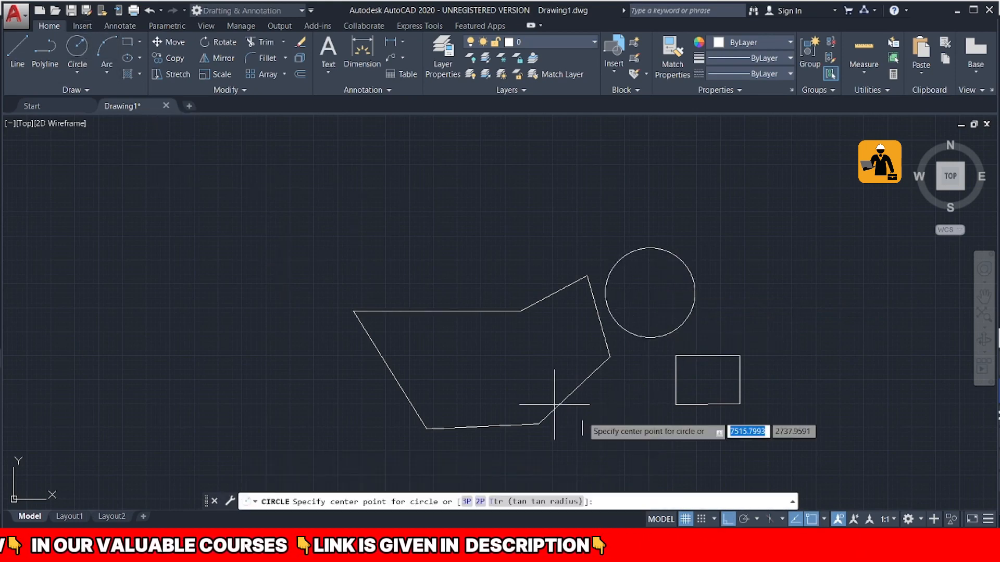
{"action": "left_click", "coordinate": [602, 424]}
{"action": "left_click", "coordinate": [633, 386]}
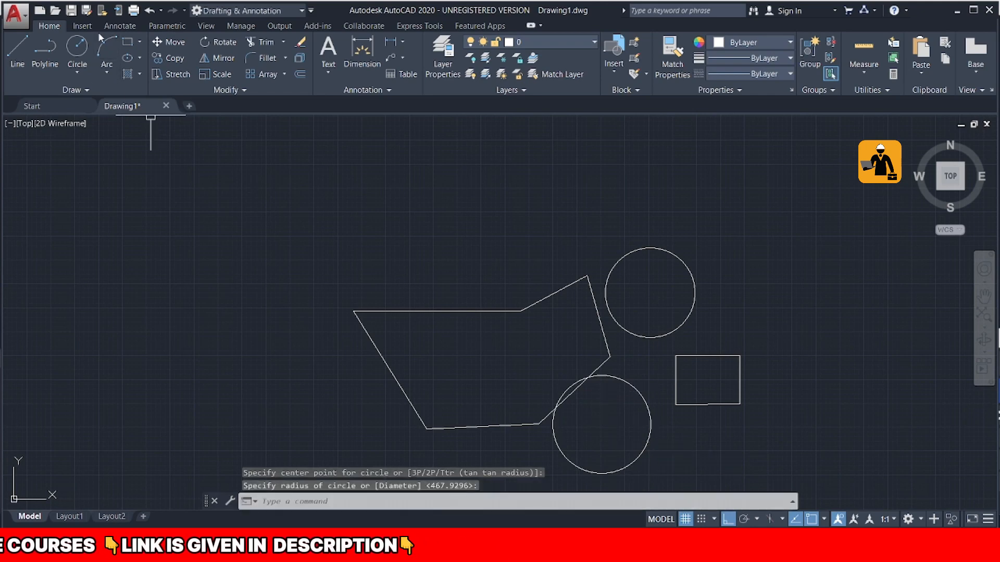
- Draw a center-based ellipse to the right of the upper circle, overlapping that circle and the rectangle
{"action": "left_click", "coordinate": [127, 58]}
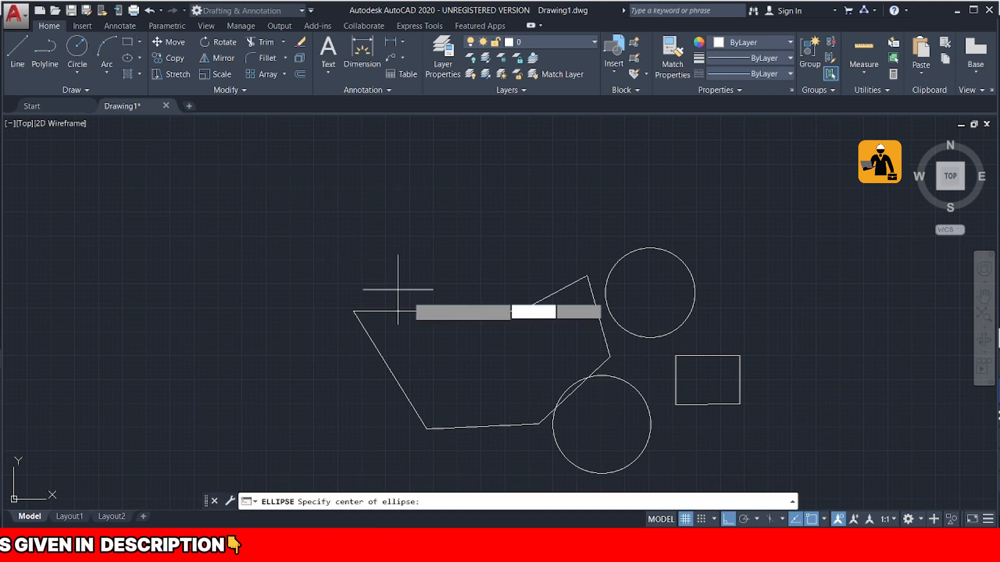
{"action": "left_click", "coordinate": [758, 310]}
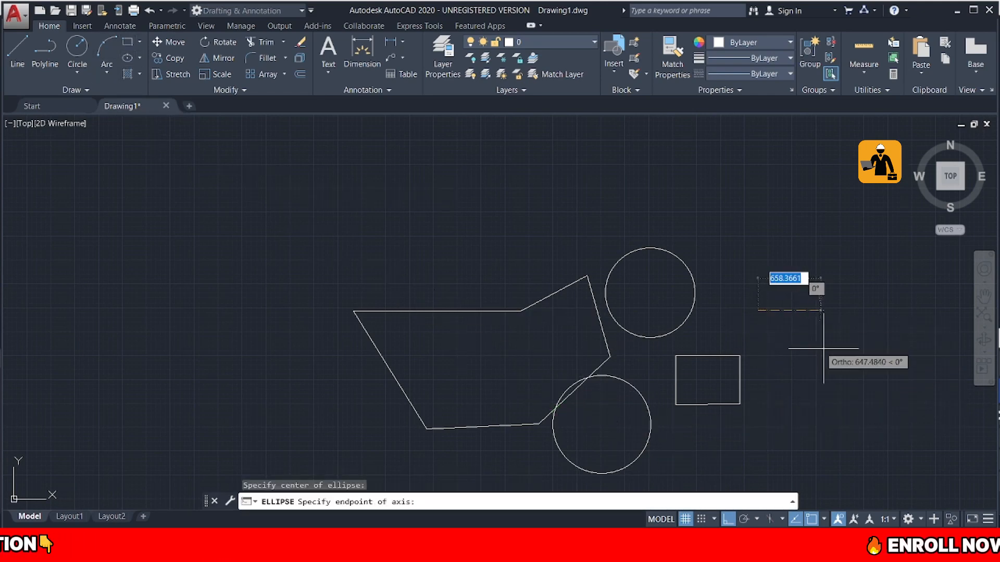
{"action": "left_click", "coordinate": [839, 355]}
{"action": "left_click", "coordinate": [859, 358]}
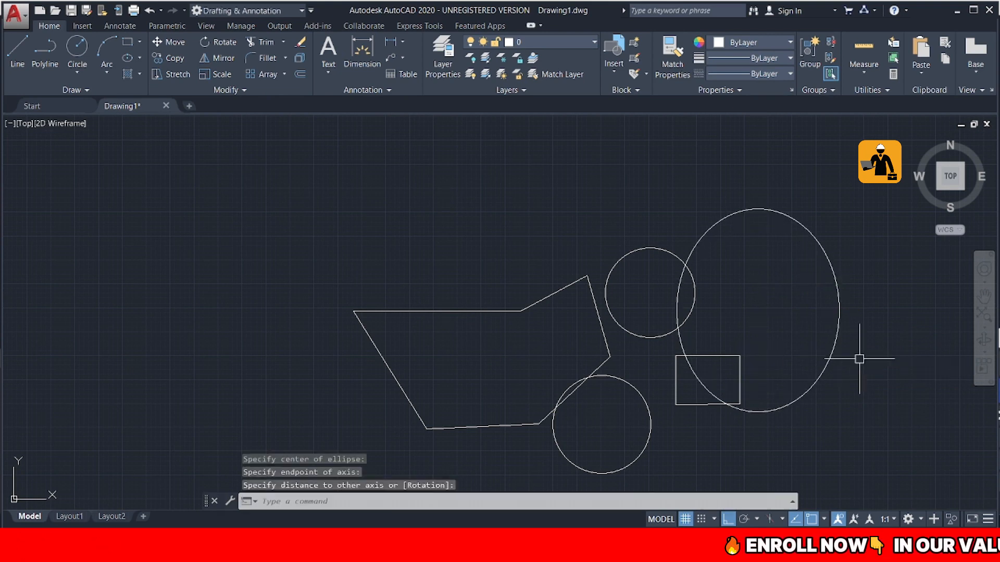
- Select the ellipse, the lower circle and the rectangle's bottom line one by one, and drop the selection
{"action": "scroll", "coordinate": [784, 434], "scroll_direction": "down", "scroll_amount": 2}
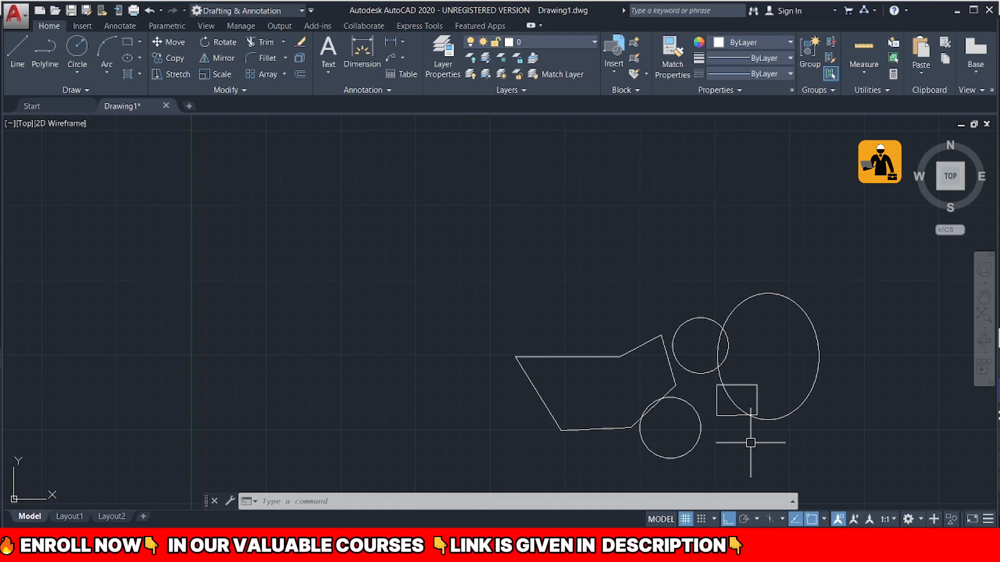
{"action": "left_click", "coordinate": [782, 417]}
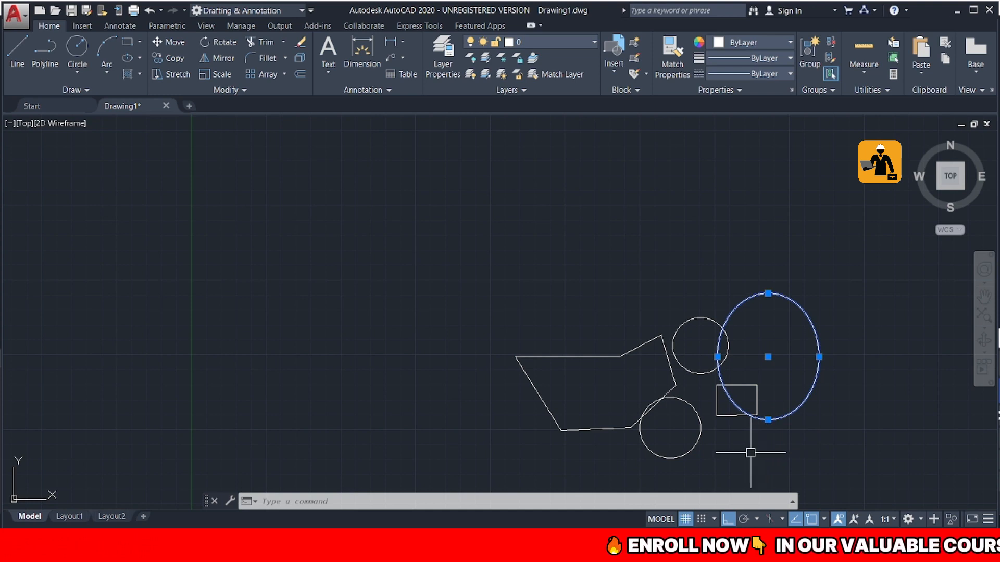
{"action": "mouse_move", "coordinate": [693, 446]}
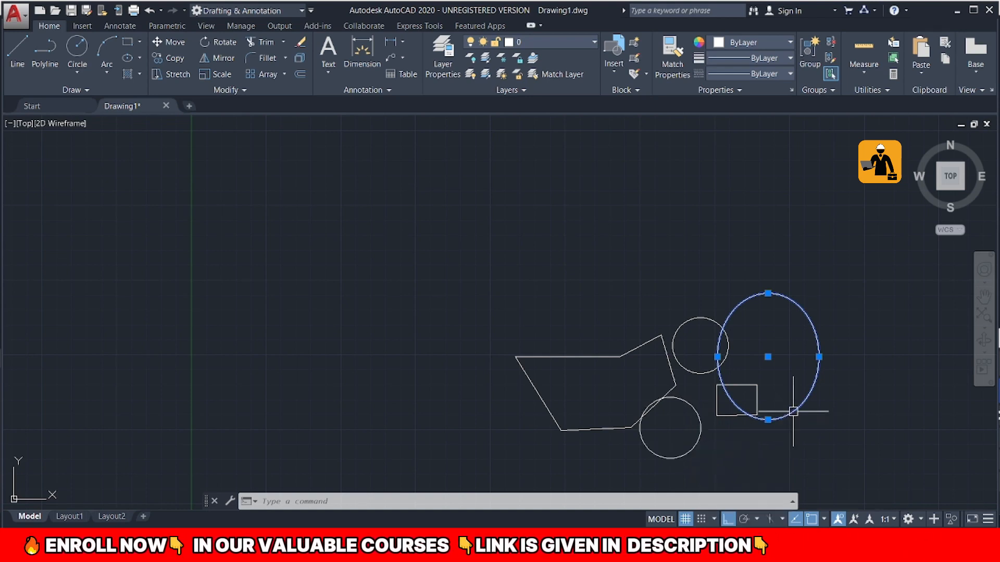
{"action": "left_click", "coordinate": [676, 453]}
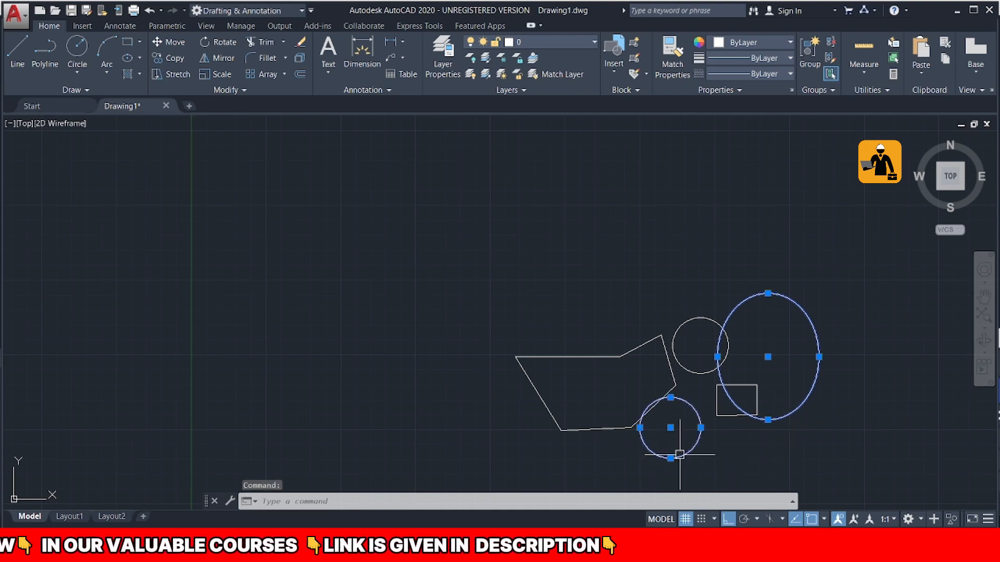
{"action": "left_click", "coordinate": [736, 415]}
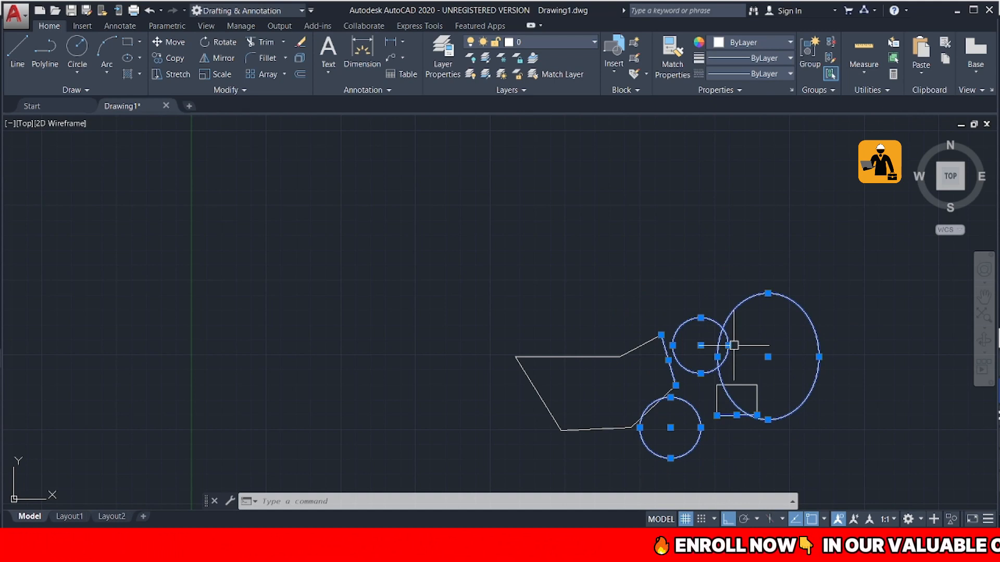
{"action": "key", "text": "ctrl+z"}
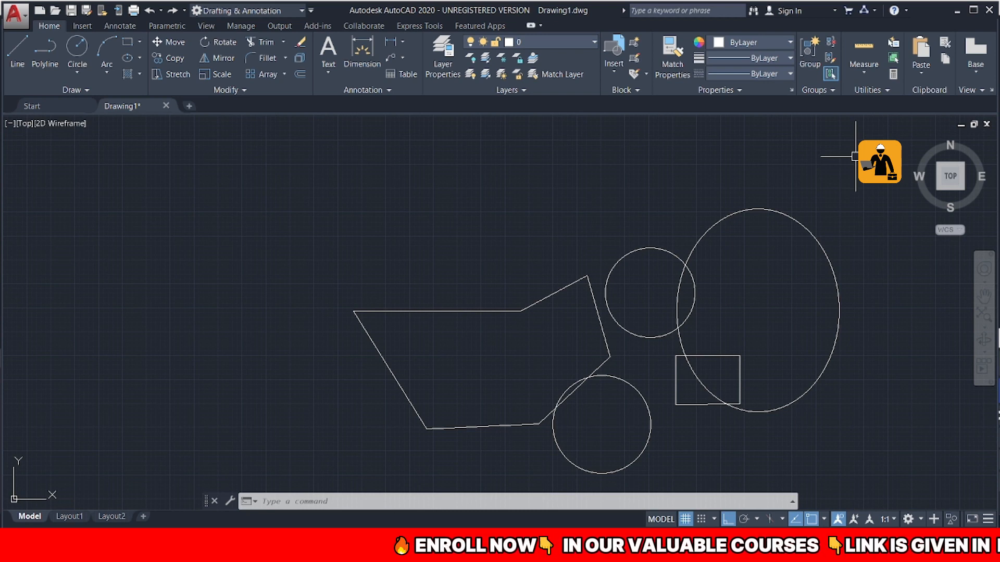
- Select all shapes with a crossing selection from their upper right to their lower left, and clear the selection
{"action": "left_click", "coordinate": [855, 156]}
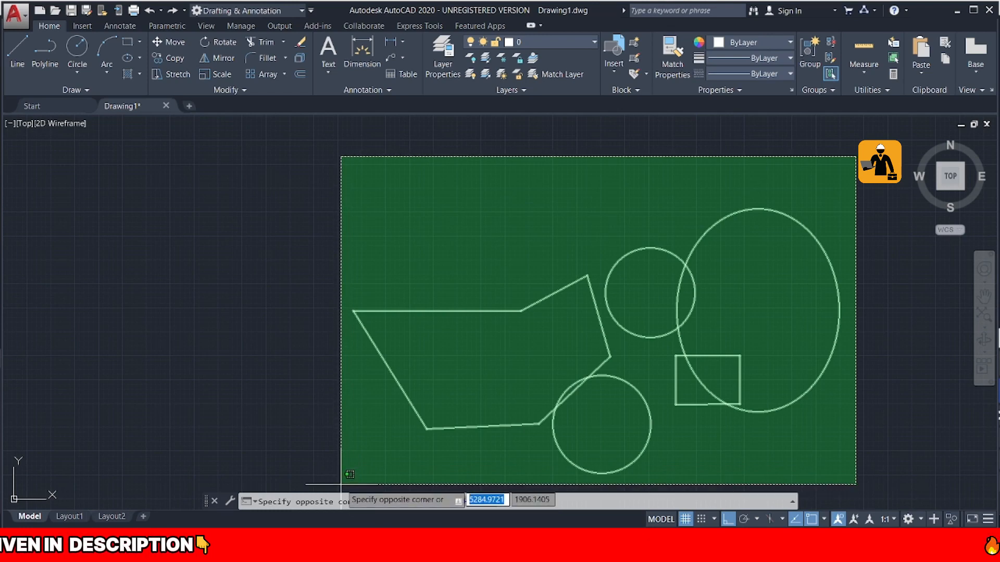
{"action": "left_click", "coordinate": [342, 487]}
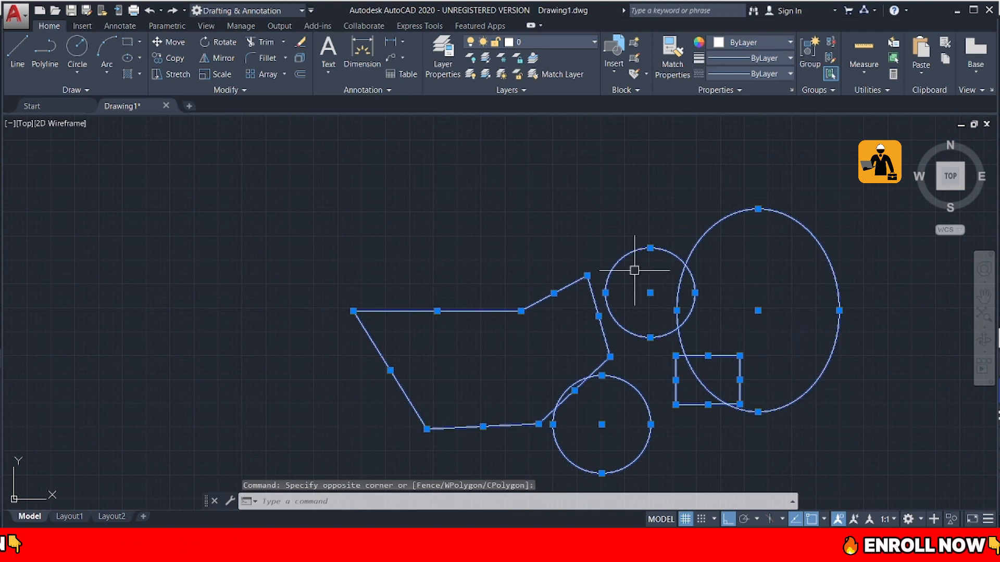
{"action": "left_click", "coordinate": [682, 447]}
{"action": "key", "text": "Escape"}
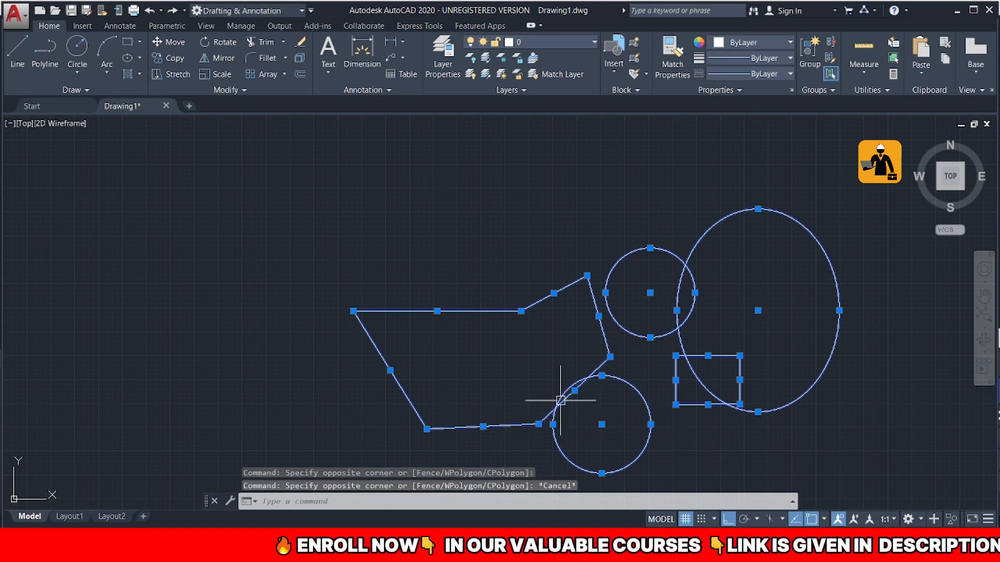
{"action": "key", "text": "Escape"}
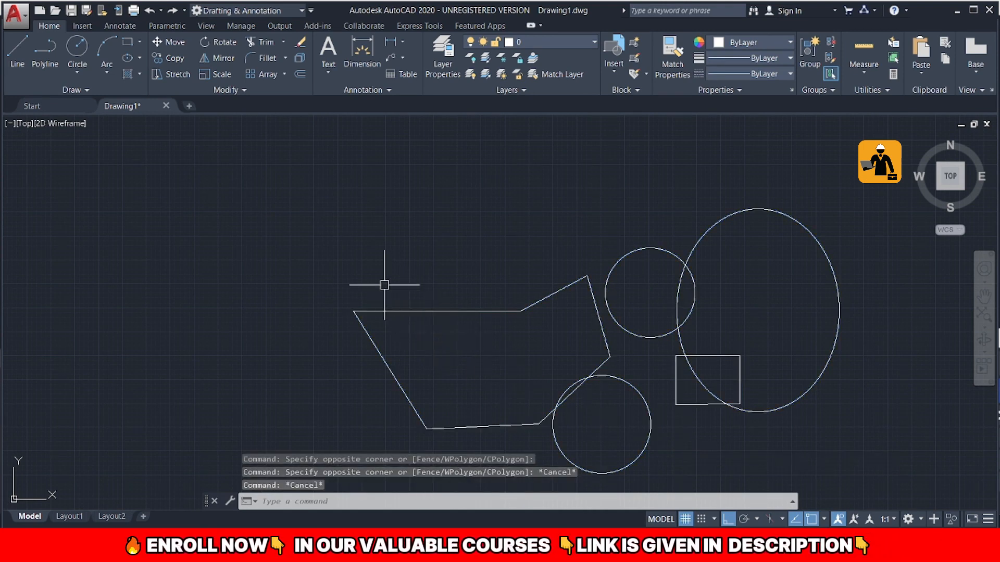
- Select all shapes with an enclosing window selection from their upper left to their lower right
{"action": "left_click", "coordinate": [300, 185]}
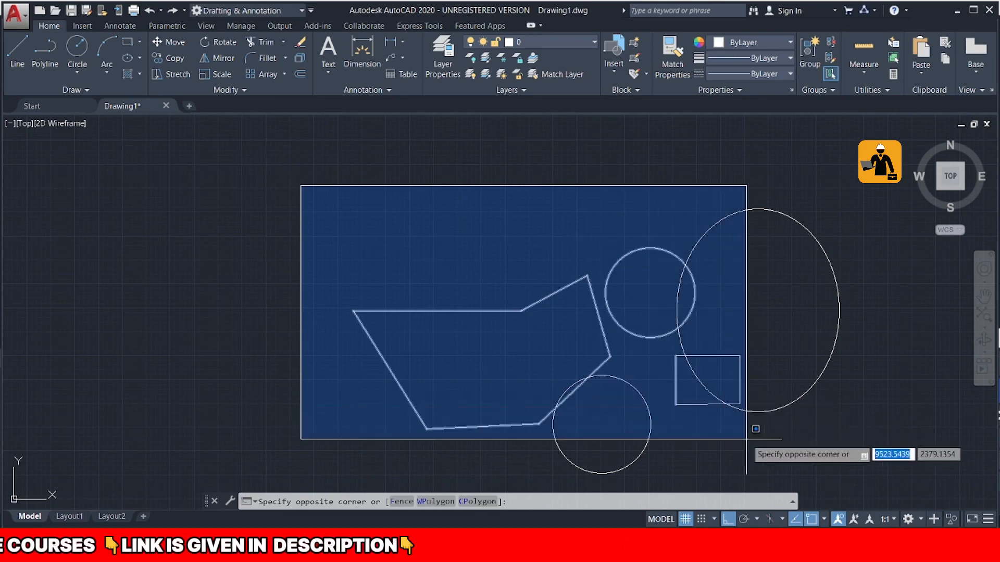
{"action": "left_click", "coordinate": [866, 479]}
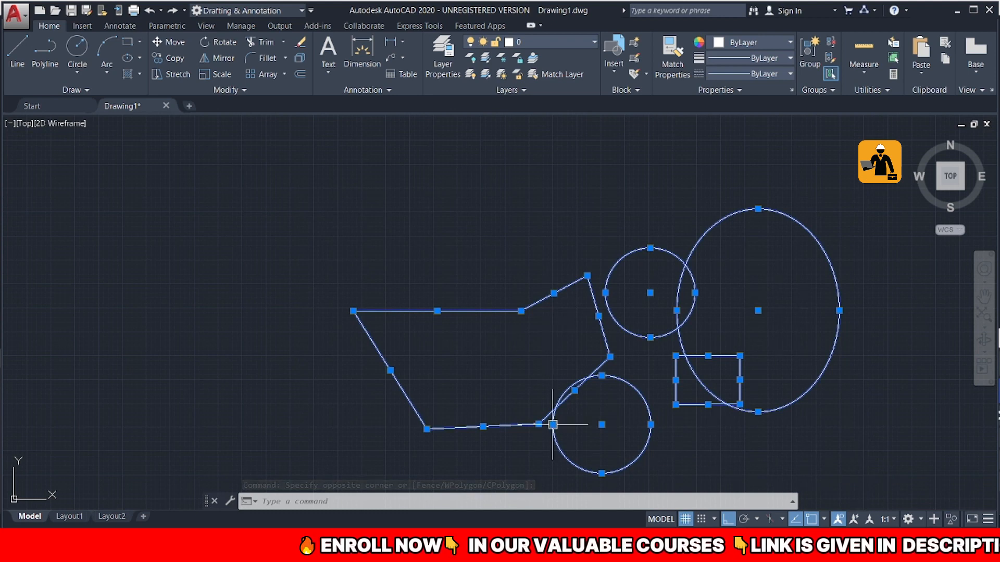
- Clear the current selection and select only the ellipse with a crossing selection over its upper right edge
{"action": "left_click", "coordinate": [739, 404]}
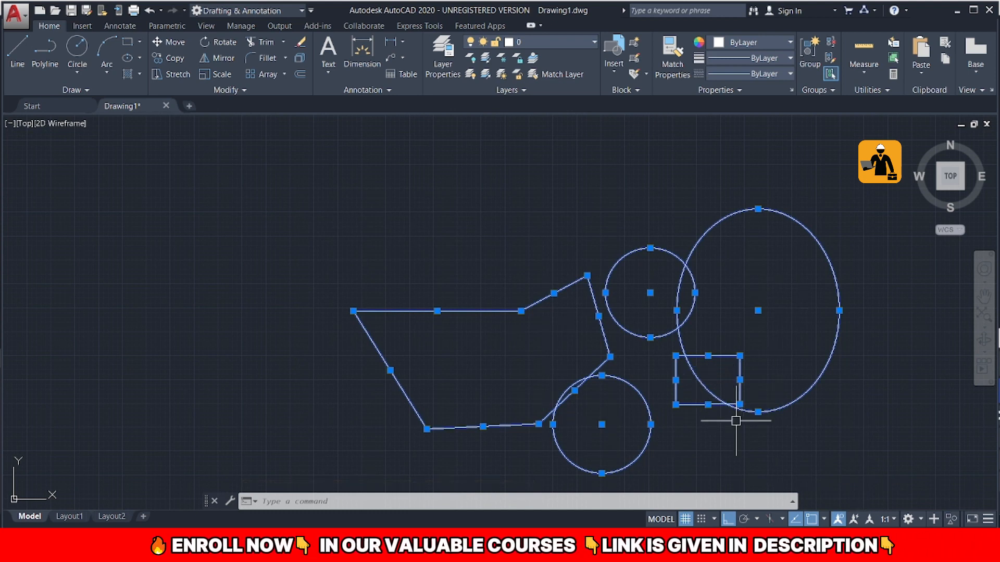
{"action": "key", "text": "Escape"}
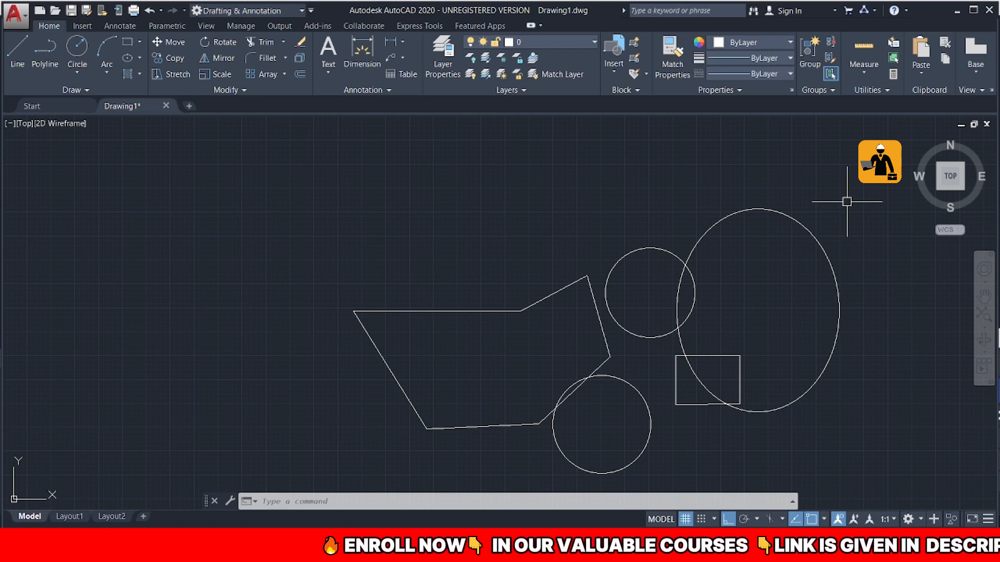
{"action": "left_click", "coordinate": [856, 171]}
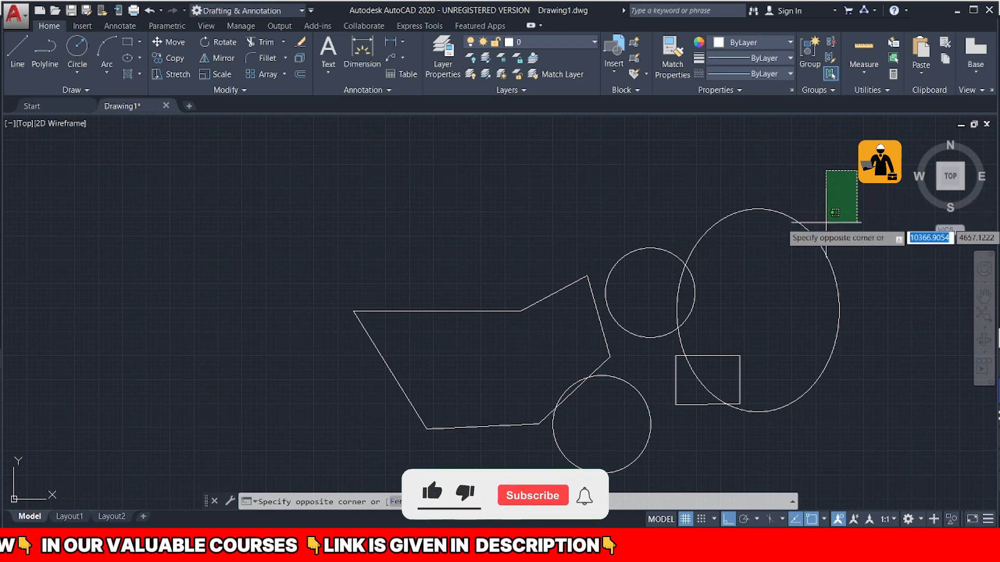
{"action": "left_click", "coordinate": [811, 257]}
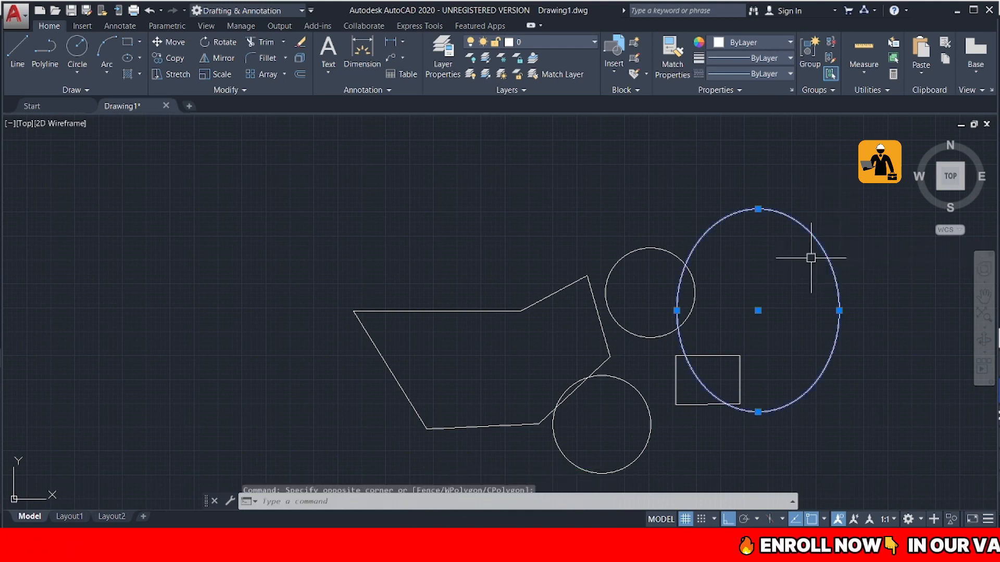
{"action": "left_click", "coordinate": [799, 424]}
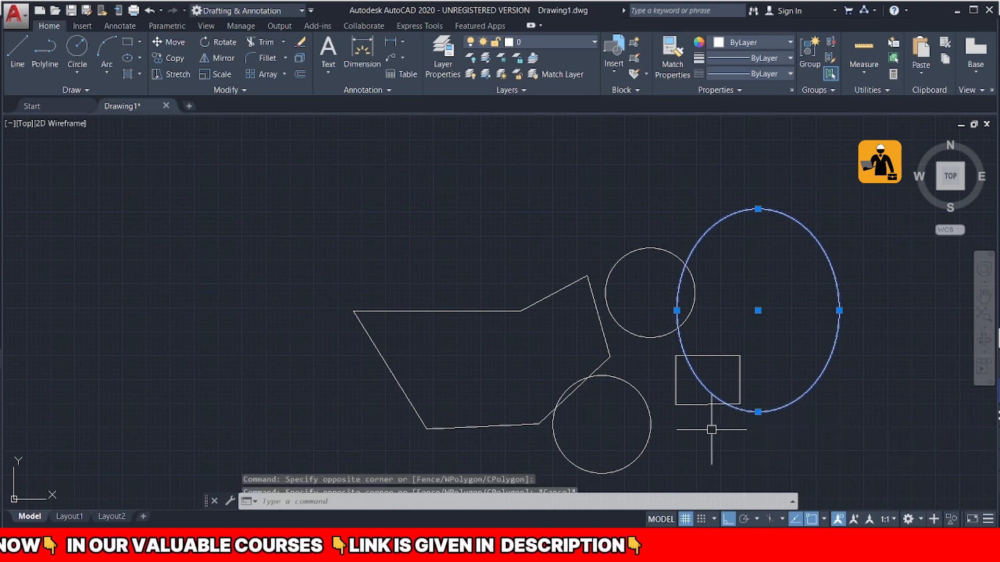
{"action": "key", "text": "Escape"}
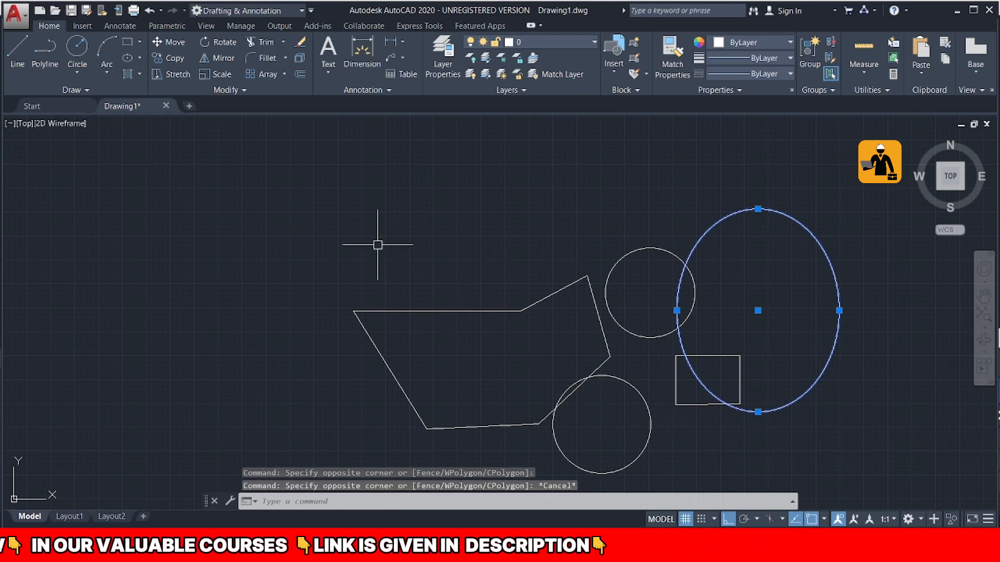
- Try an enclosing window selection over only the upper left part of the six-sided shape, and clear the selection
{"action": "left_click", "coordinate": [309, 173]}
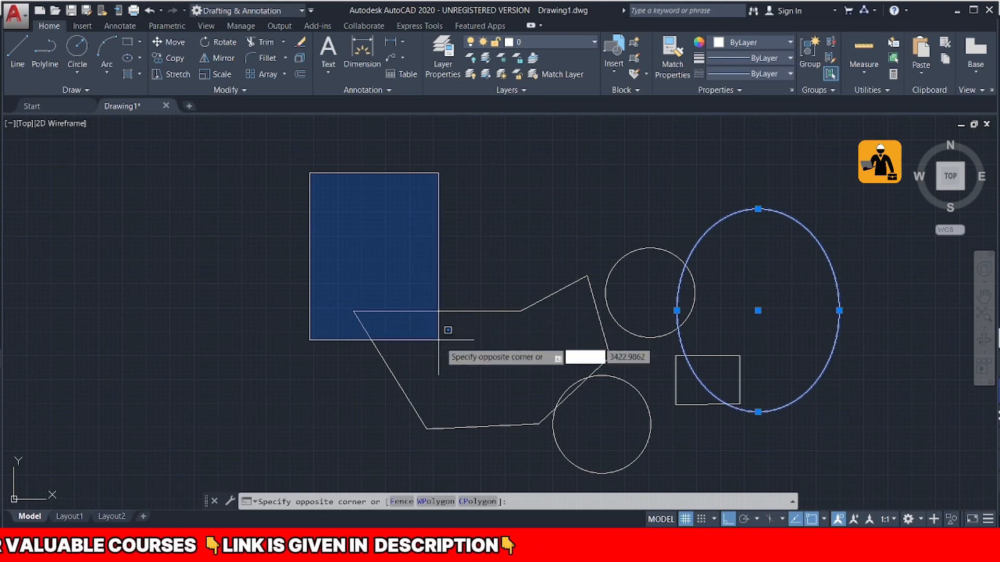
{"action": "left_click", "coordinate": [472, 366]}
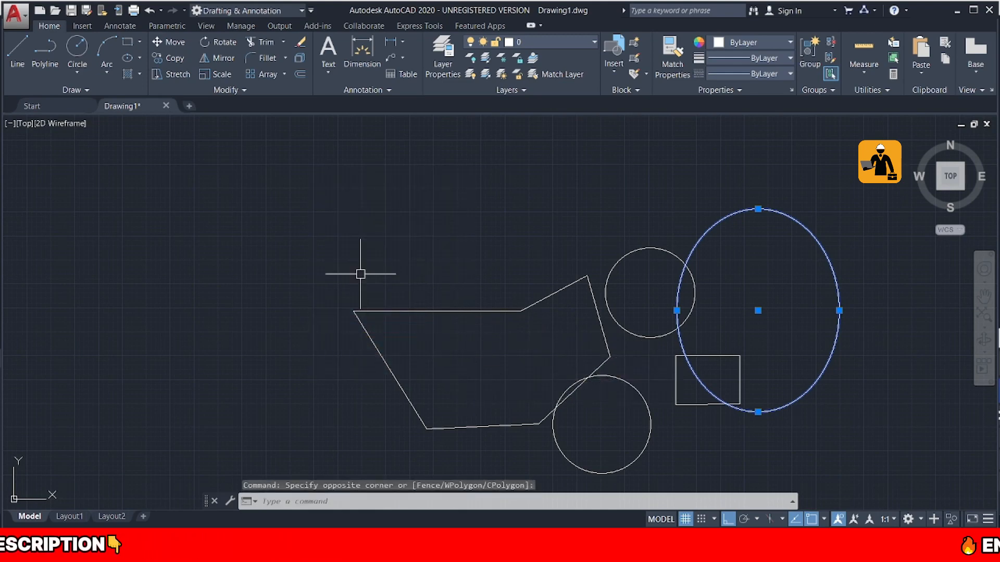
{"action": "key", "text": "Escape"}
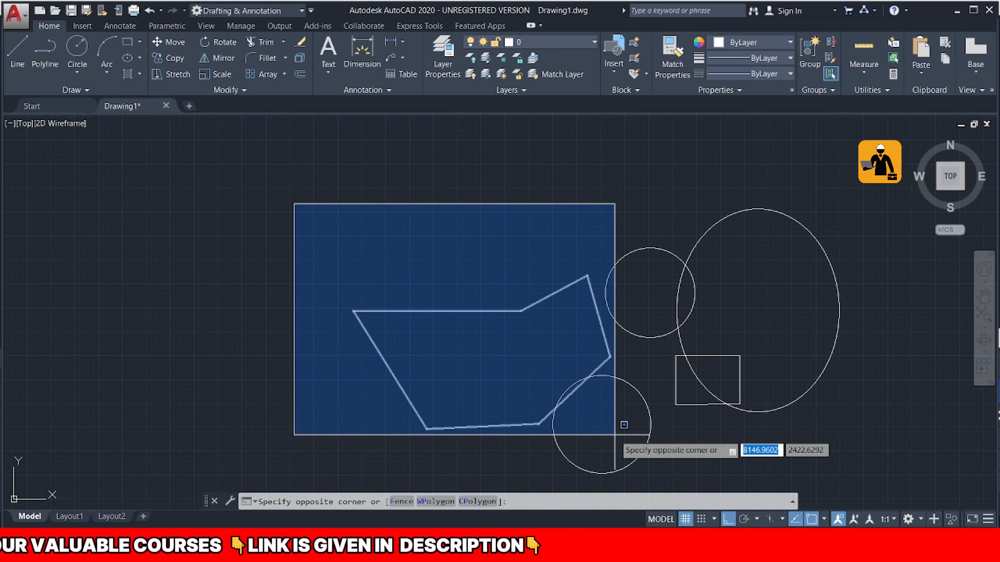
- Select the whole six-sided shape with an enclosing window, then the ellipse with a partial crossing selection, clearing each selection
{"action": "left_click", "coordinate": [614, 435]}
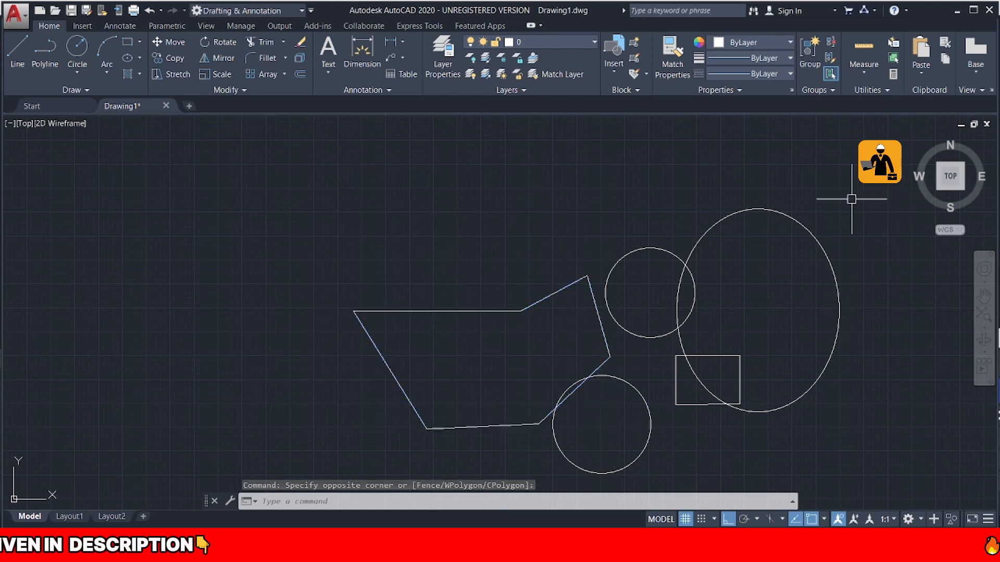
{"action": "key", "text": "Escape"}
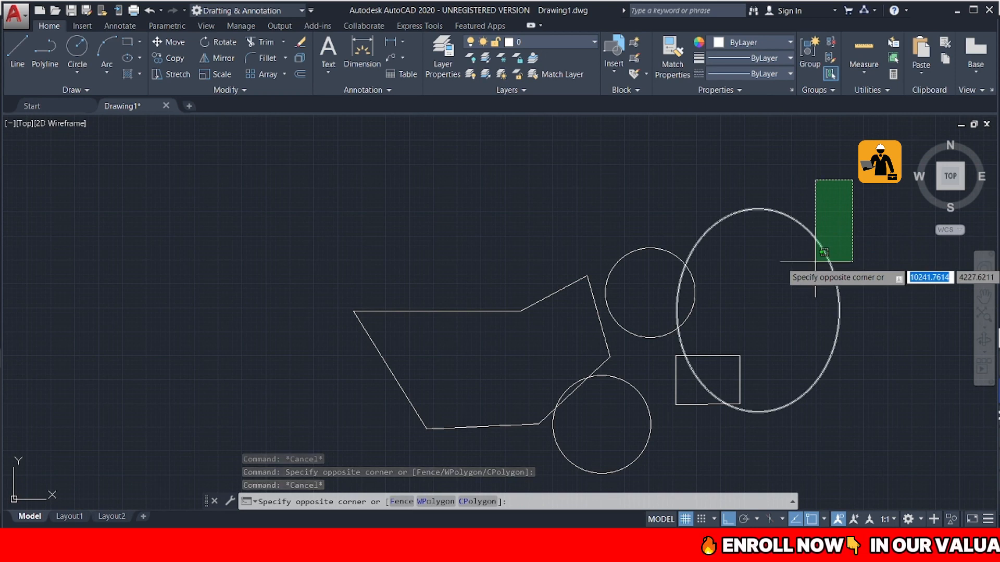
{"action": "left_click", "coordinate": [797, 286]}
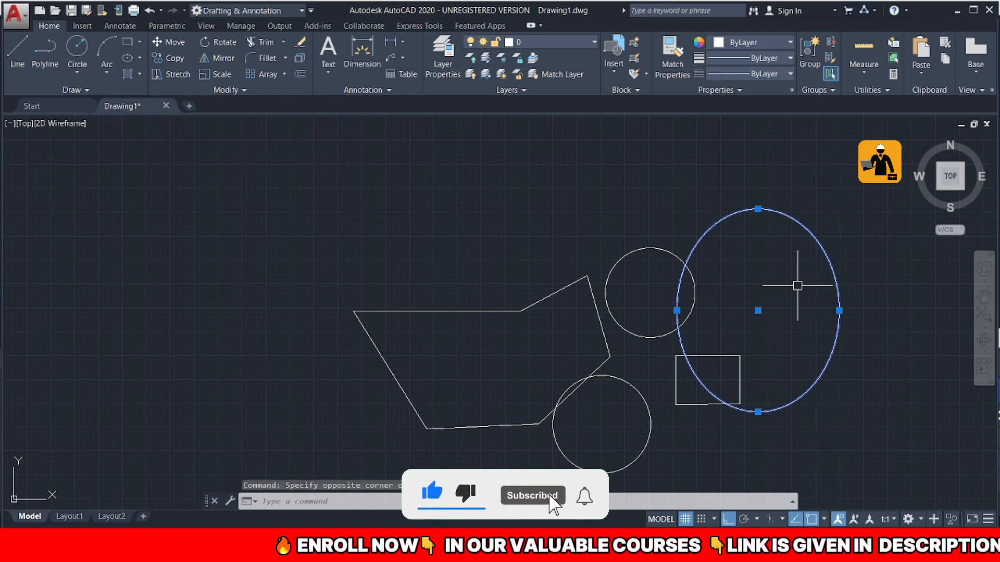
{"action": "key", "text": "Escape"}
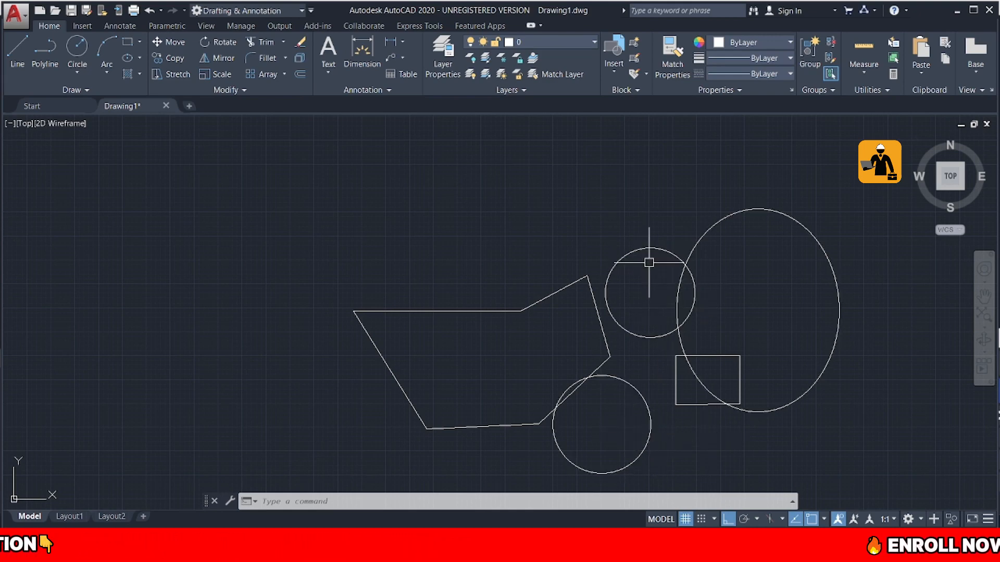
- Select the lower circle, extend the selection to both circles with Select Similar, and clear the selection
{"action": "left_click", "coordinate": [633, 461]}
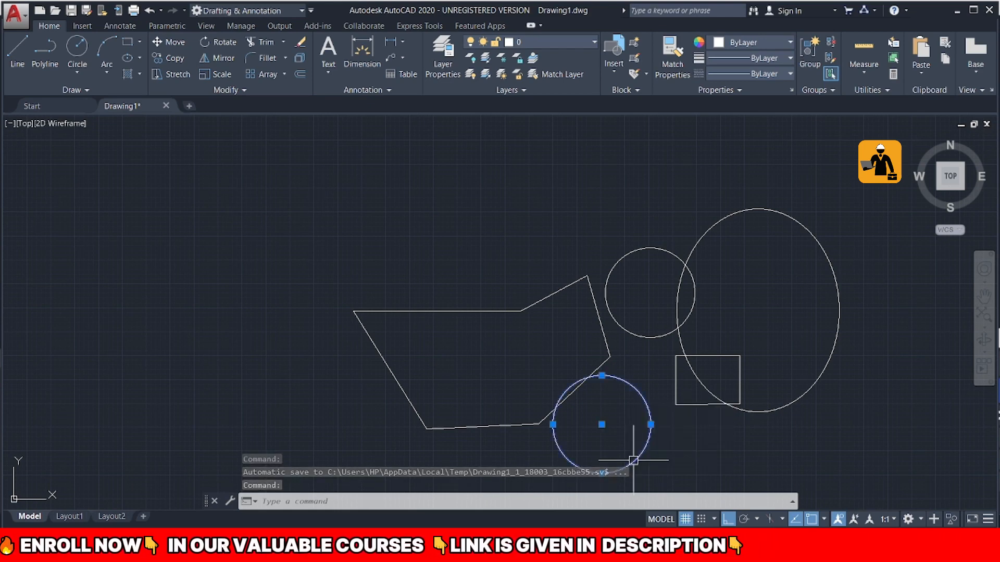
{"action": "right_click", "coordinate": [633, 460]}
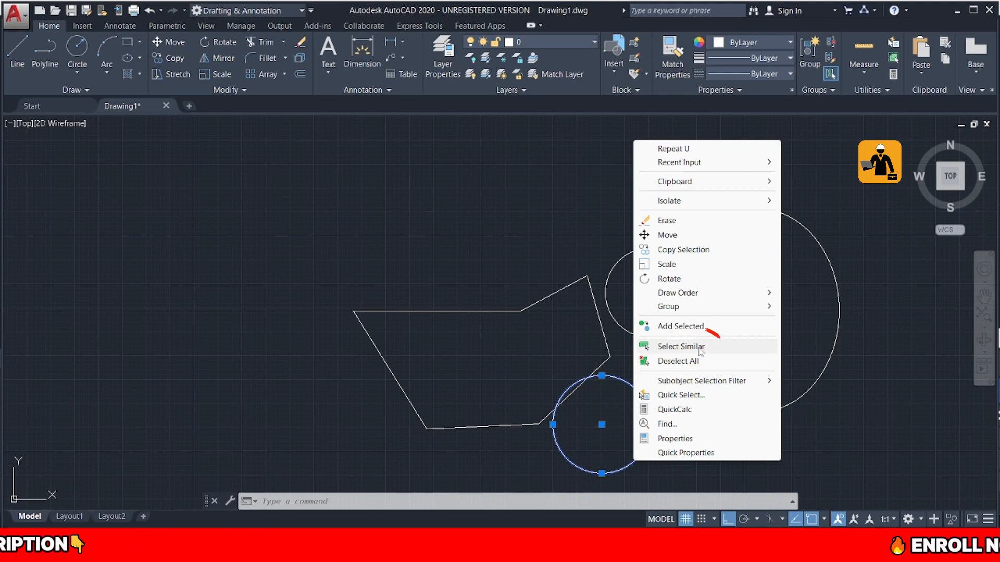
{"action": "left_click", "coordinate": [681, 347]}
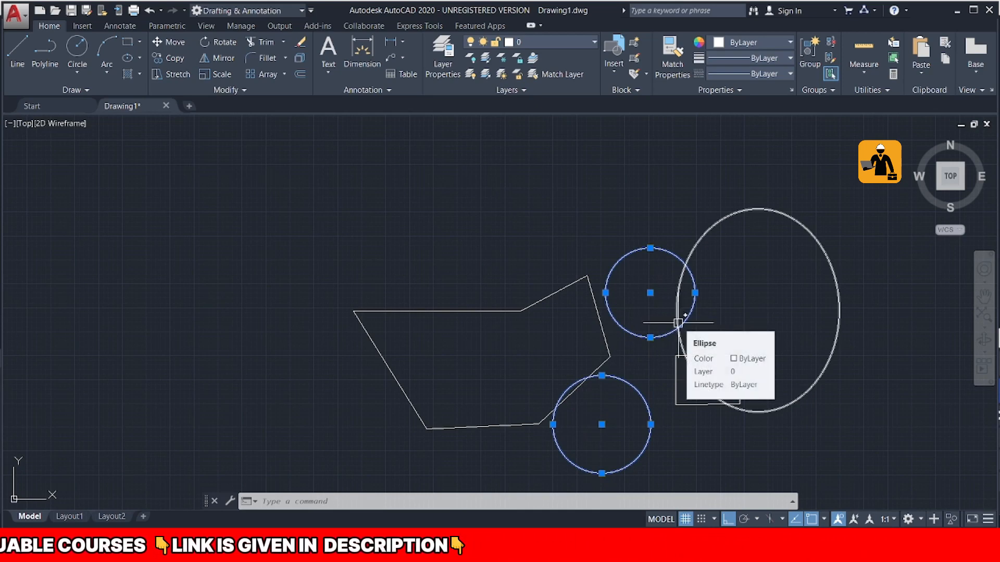
{"action": "key", "text": "Escape"}
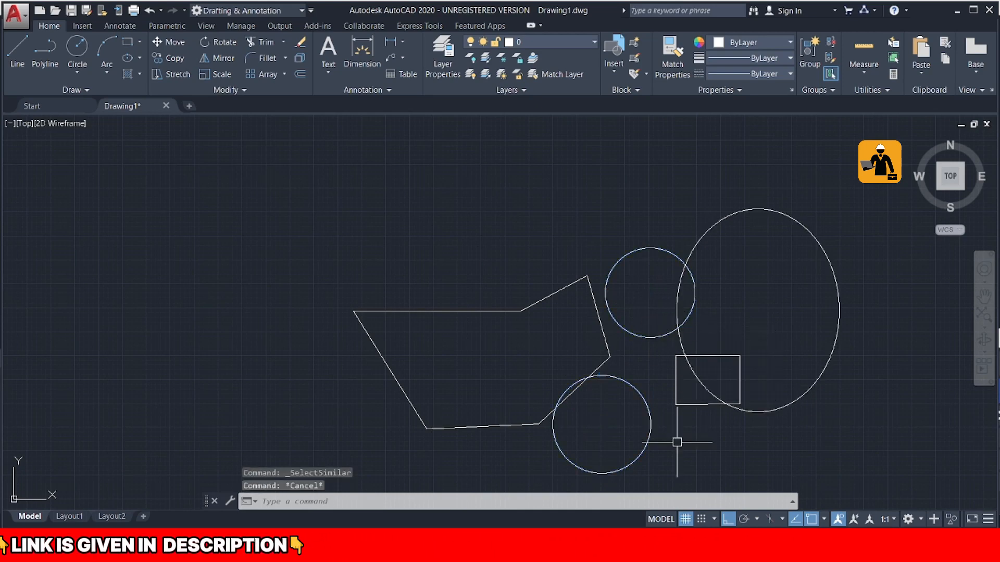